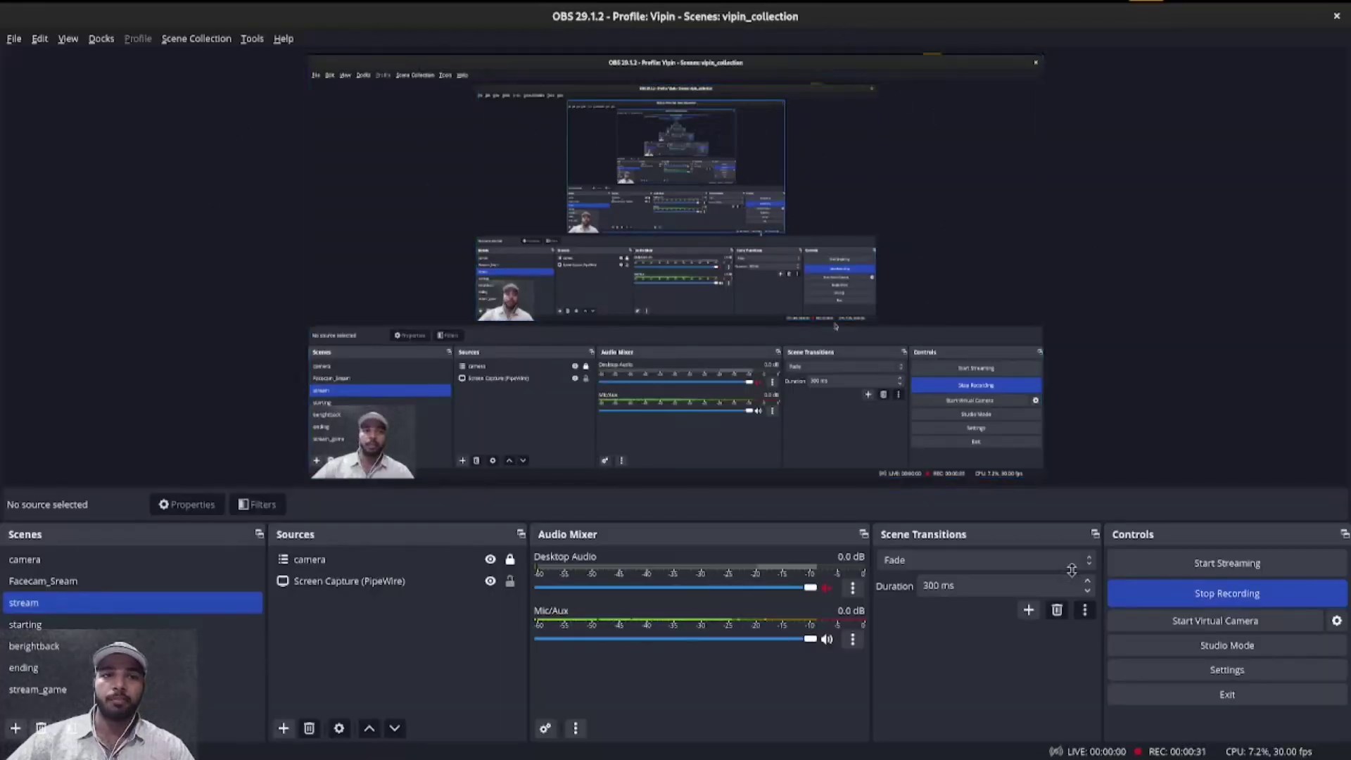
Step: Check OBS stream settings, leaving the service as YouTube - RTMPS unchanged
click(1272, 671)
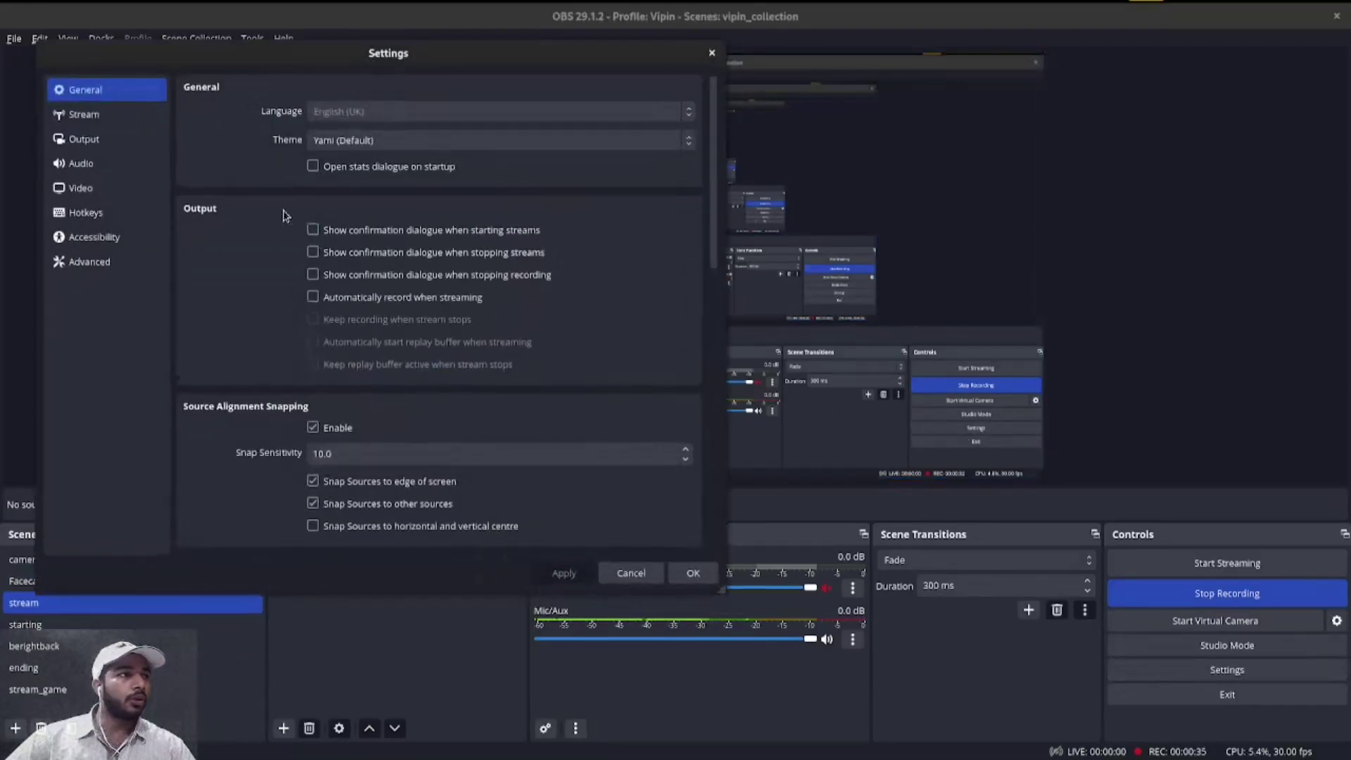
click(106, 116)
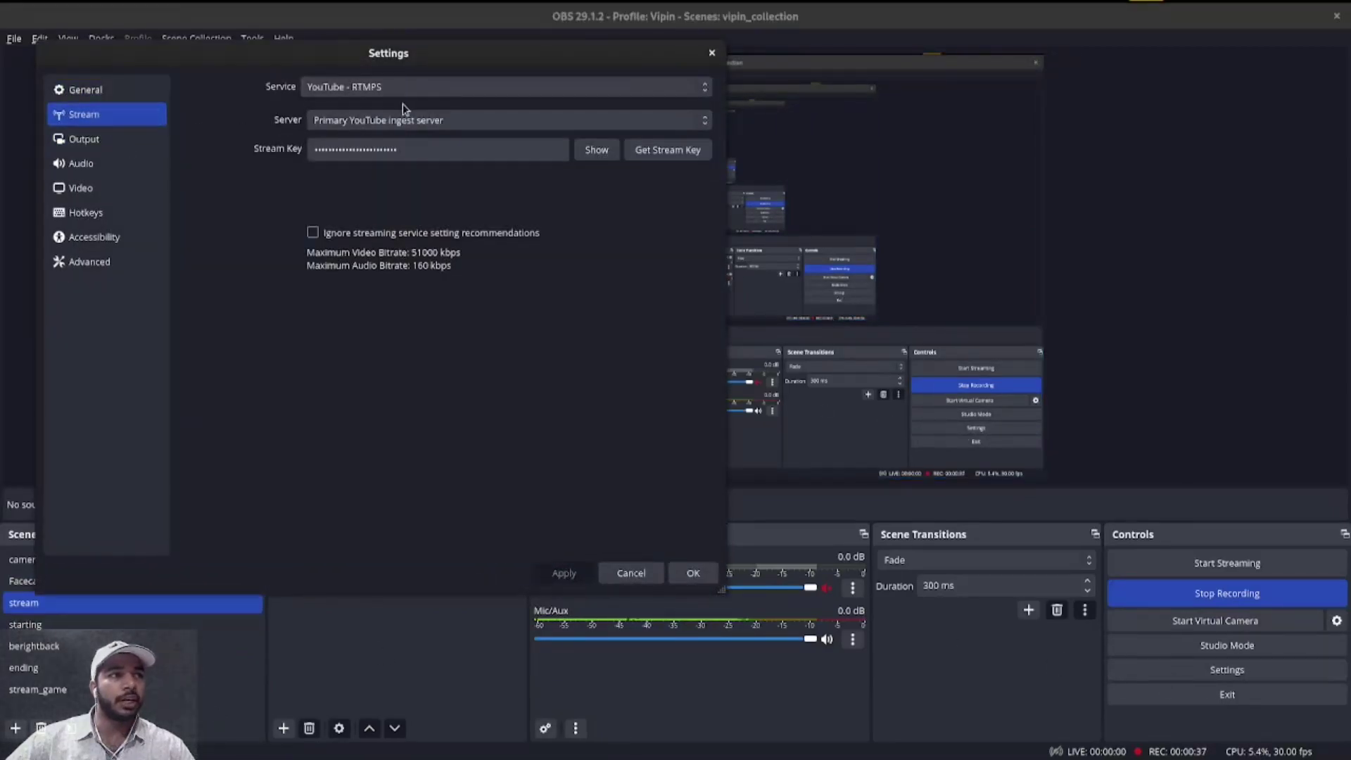
click(352, 88)
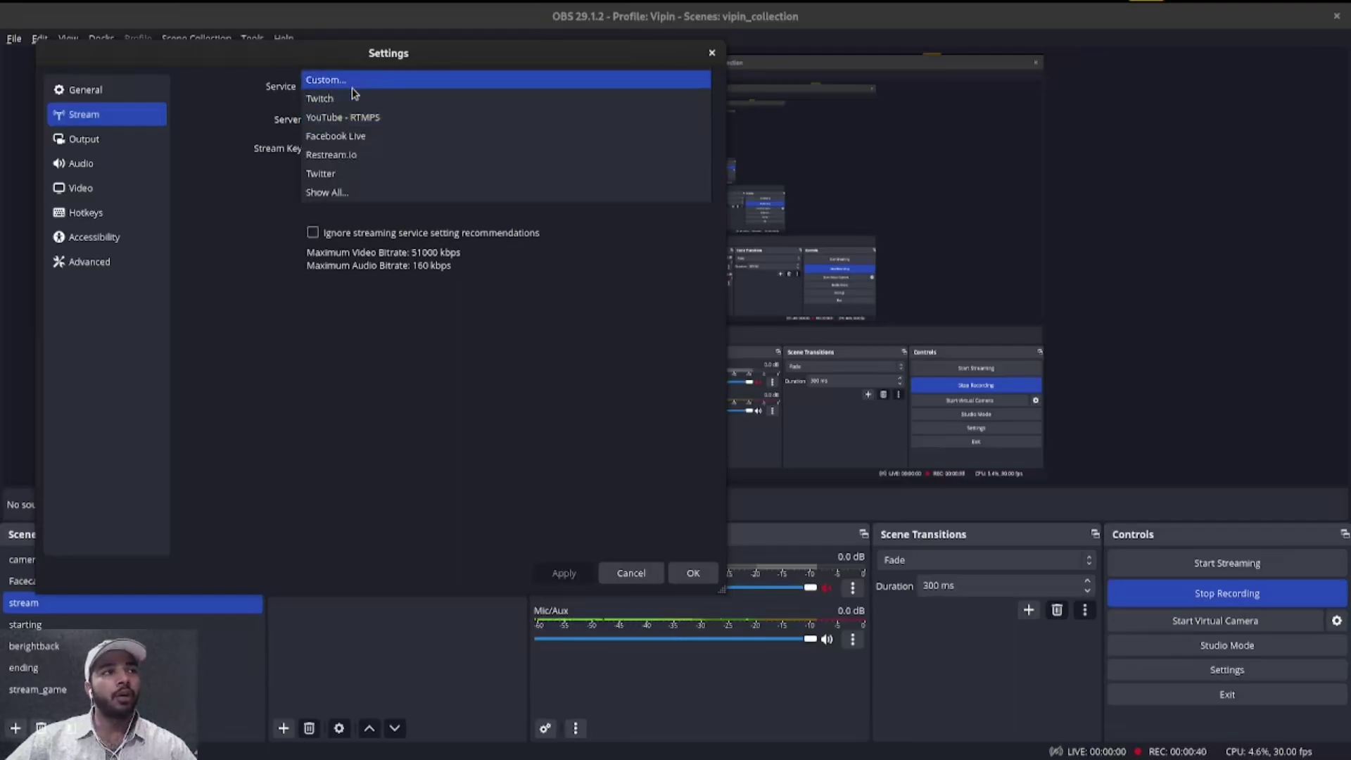
click(238, 222)
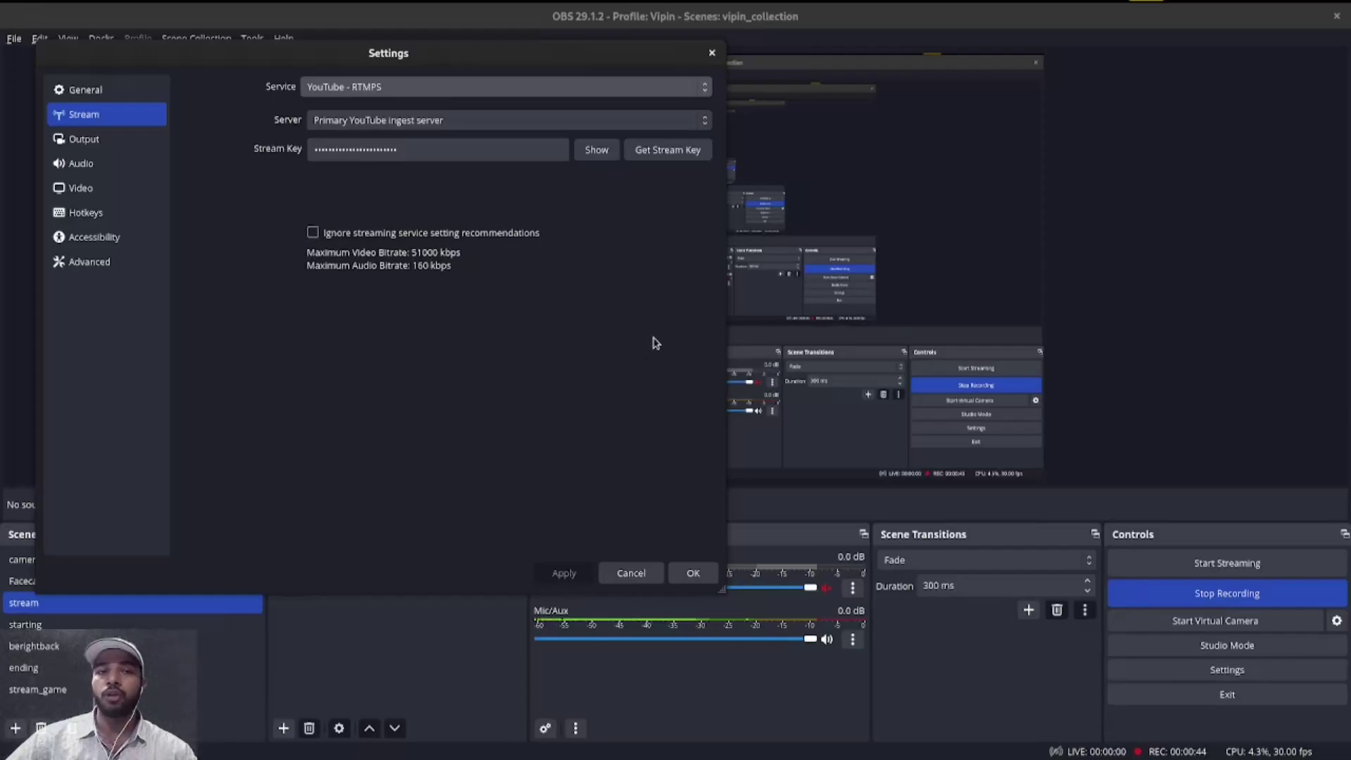
click(692, 572)
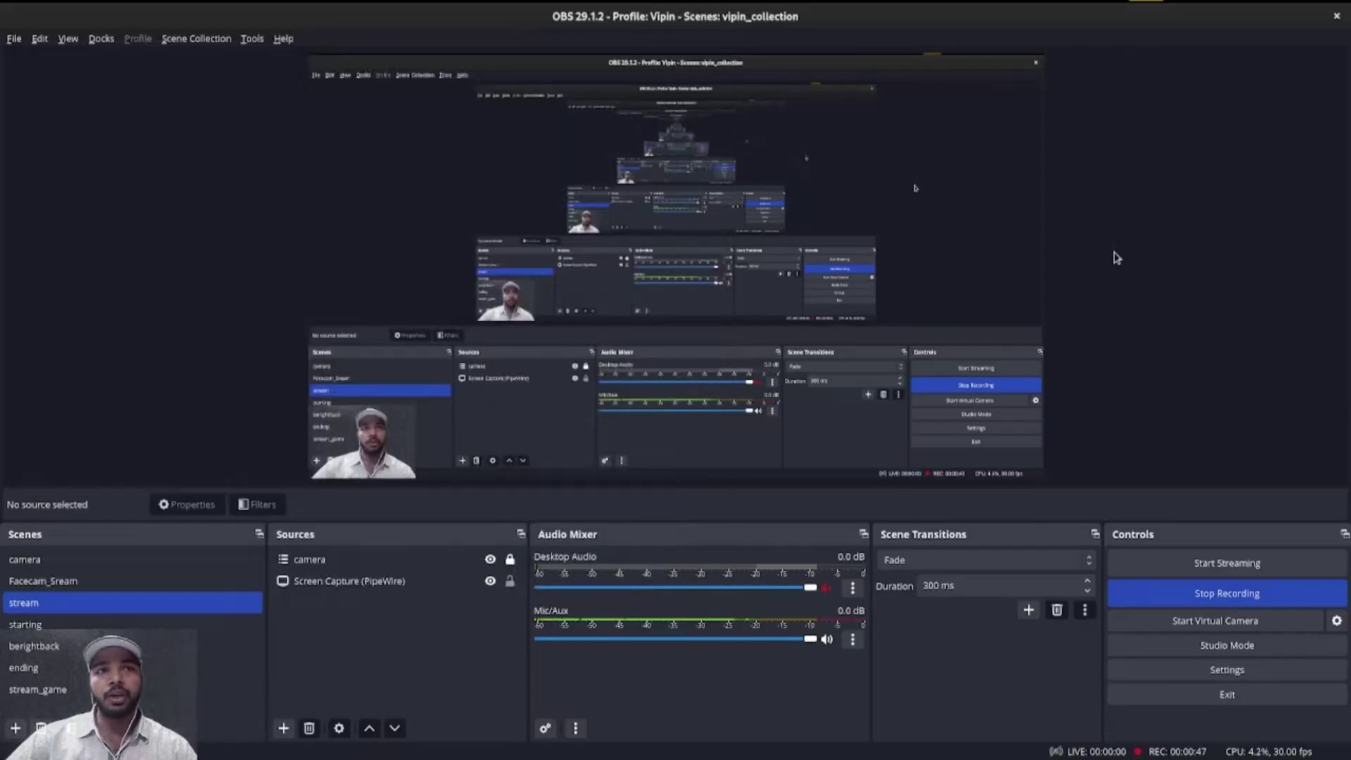
Step: In Brave, highlight the plugin's forum title, then go to the Ubuntu build issue
key(super)
click(201, 285)
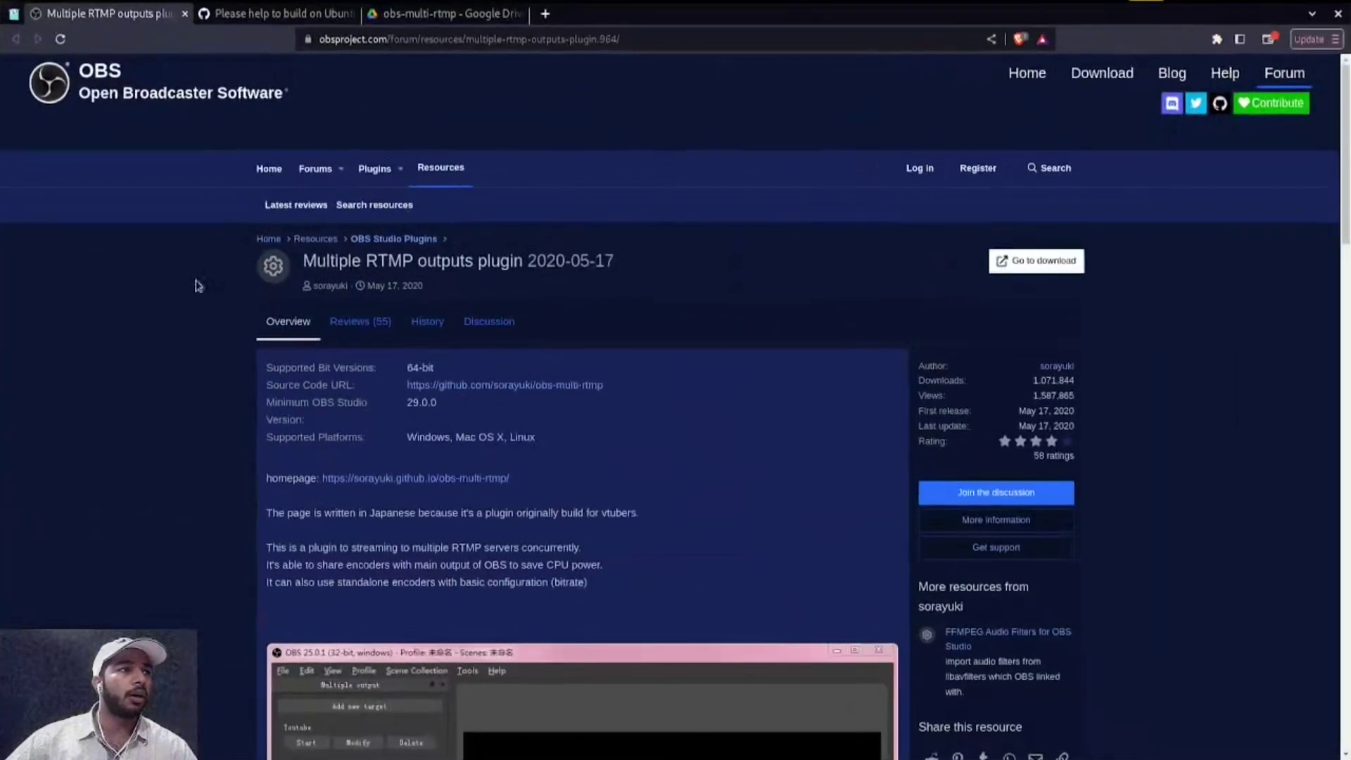
double_click(340, 262)
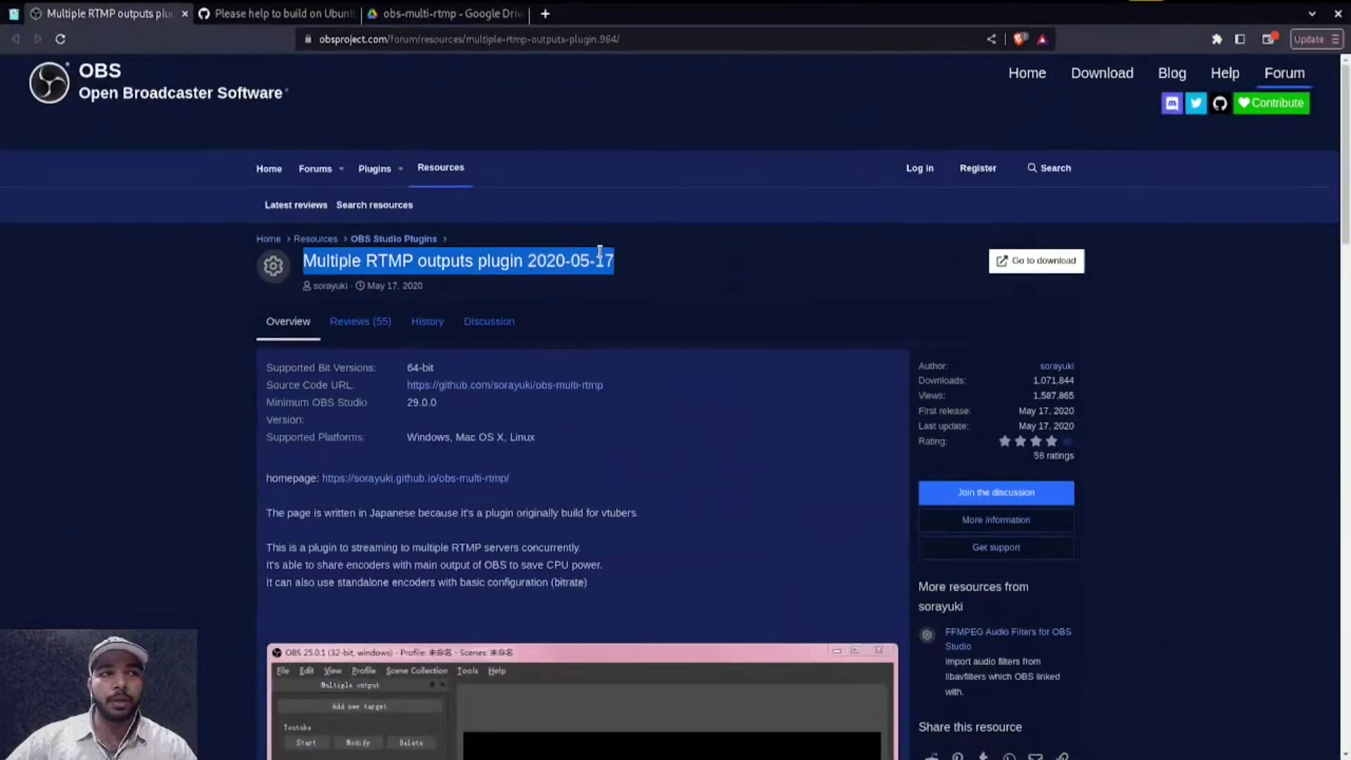
mouse_move(341, 262)
mouse_down()
mouse_move(531, 264)
mouse_move(518, 266)
mouse_up()
click(517, 268)
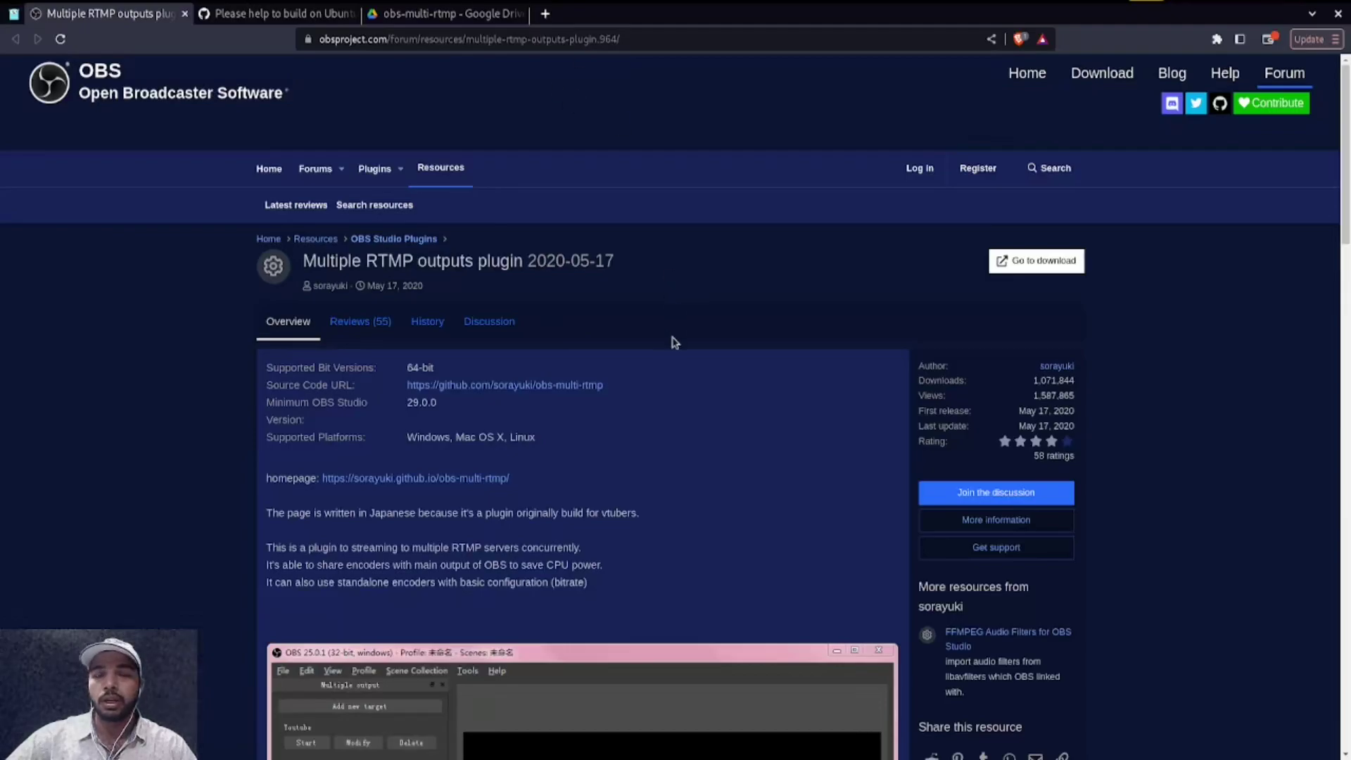
click(286, 13)
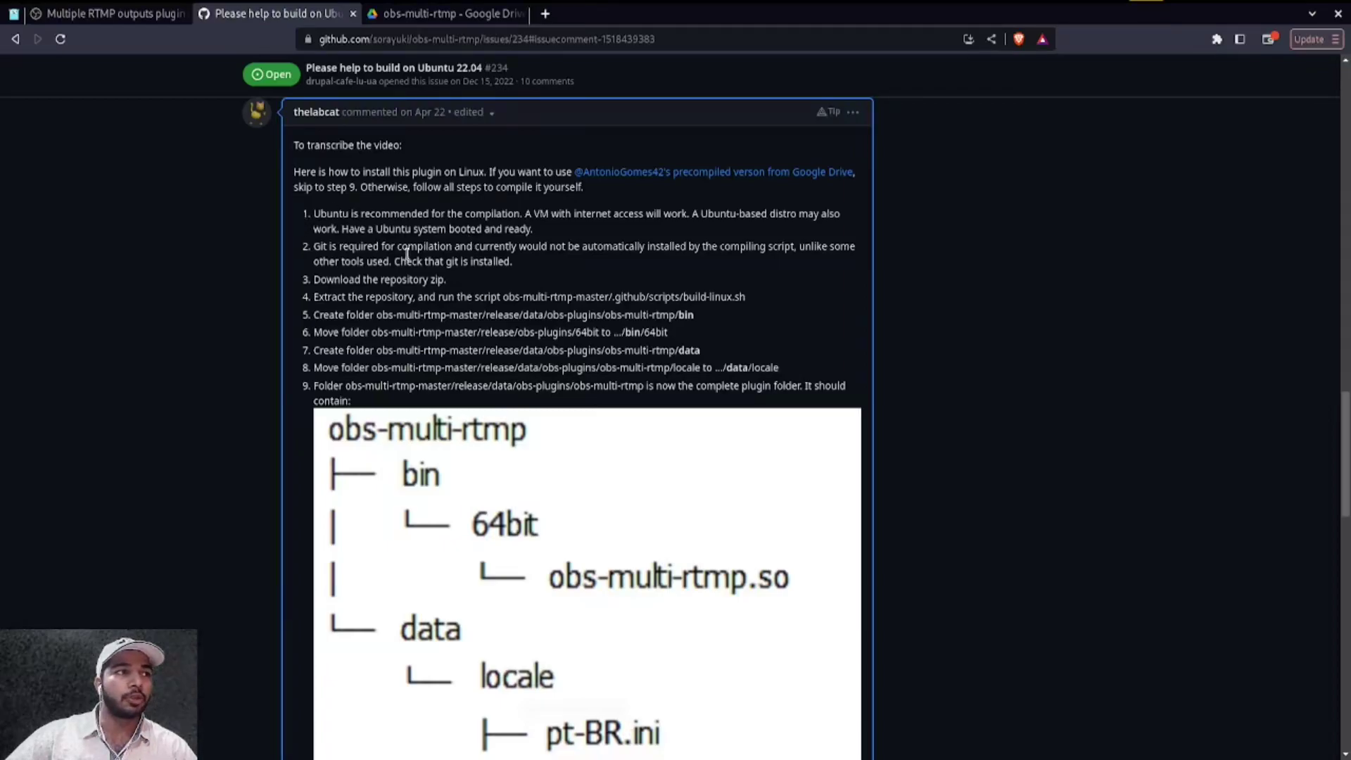
Step: Highlight the intro and Linux install steps in the GitHub issue comment
mouse_move(314, 212)
mouse_down()
mouse_move(753, 383)
mouse_move(654, 317)
mouse_up()
scroll(753, 383, down, 1)
scroll(752, 382, down, 5)
scroll(653, 317, up, 1)
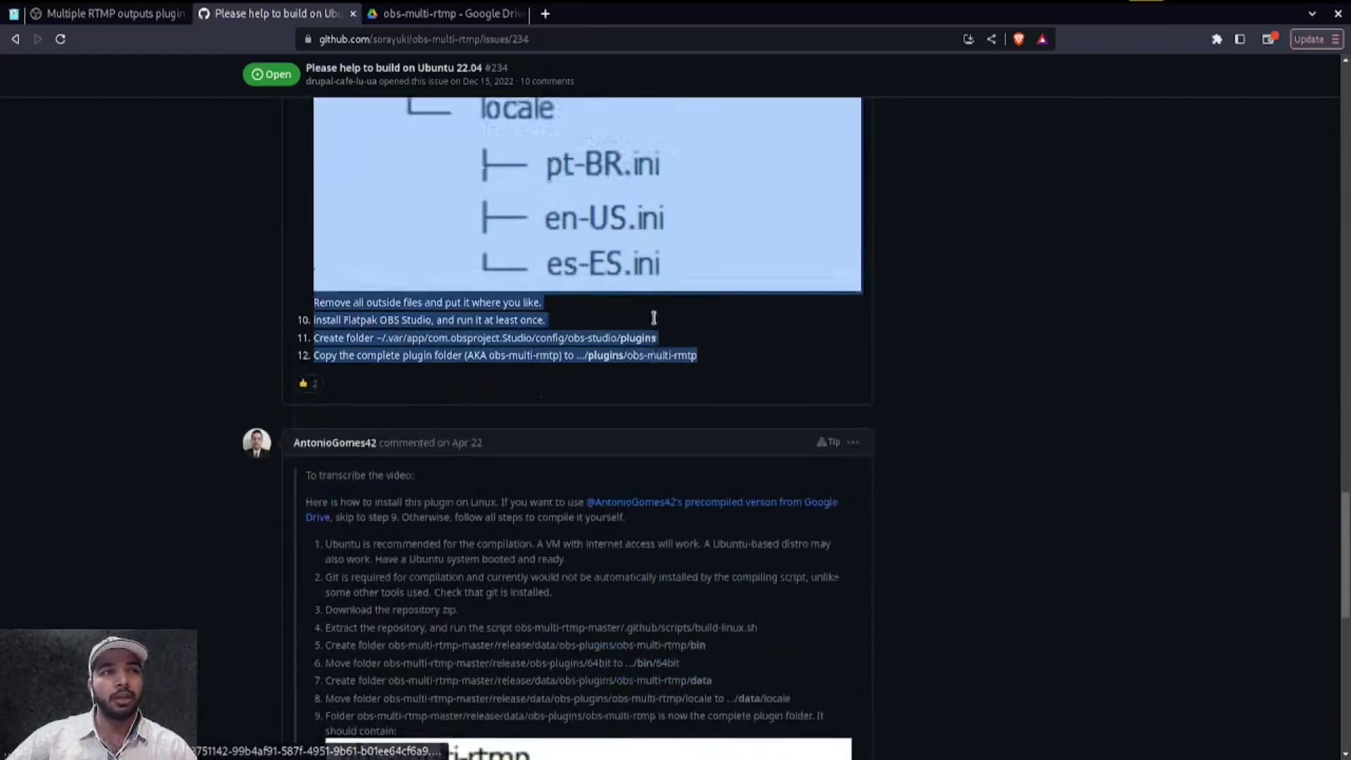
scroll(654, 317, up, 3)
scroll(703, 346, up, 3)
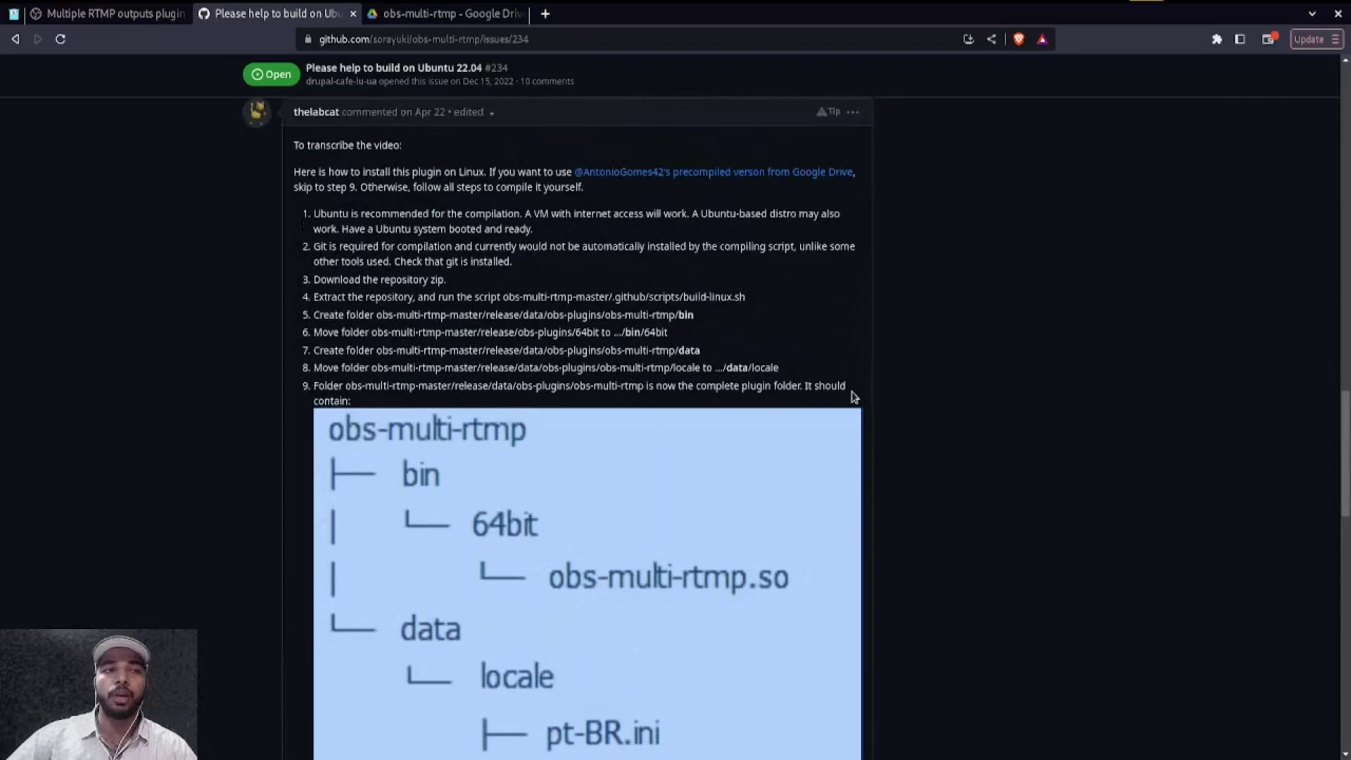
drag(854, 396, 351, 182)
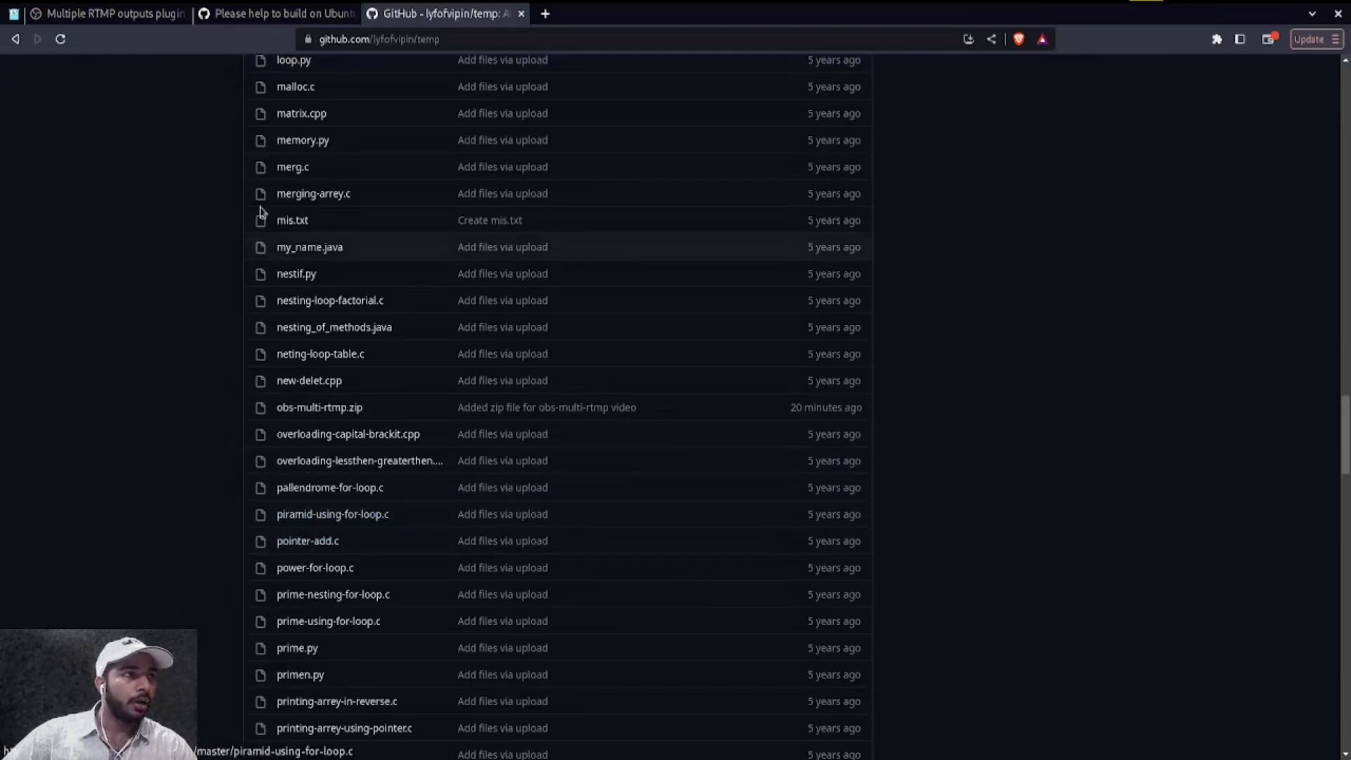
Step: Save obs-multi-rtmp.zip via its View raw link and confirm the download finished
drag(447, 43, 342, 53)
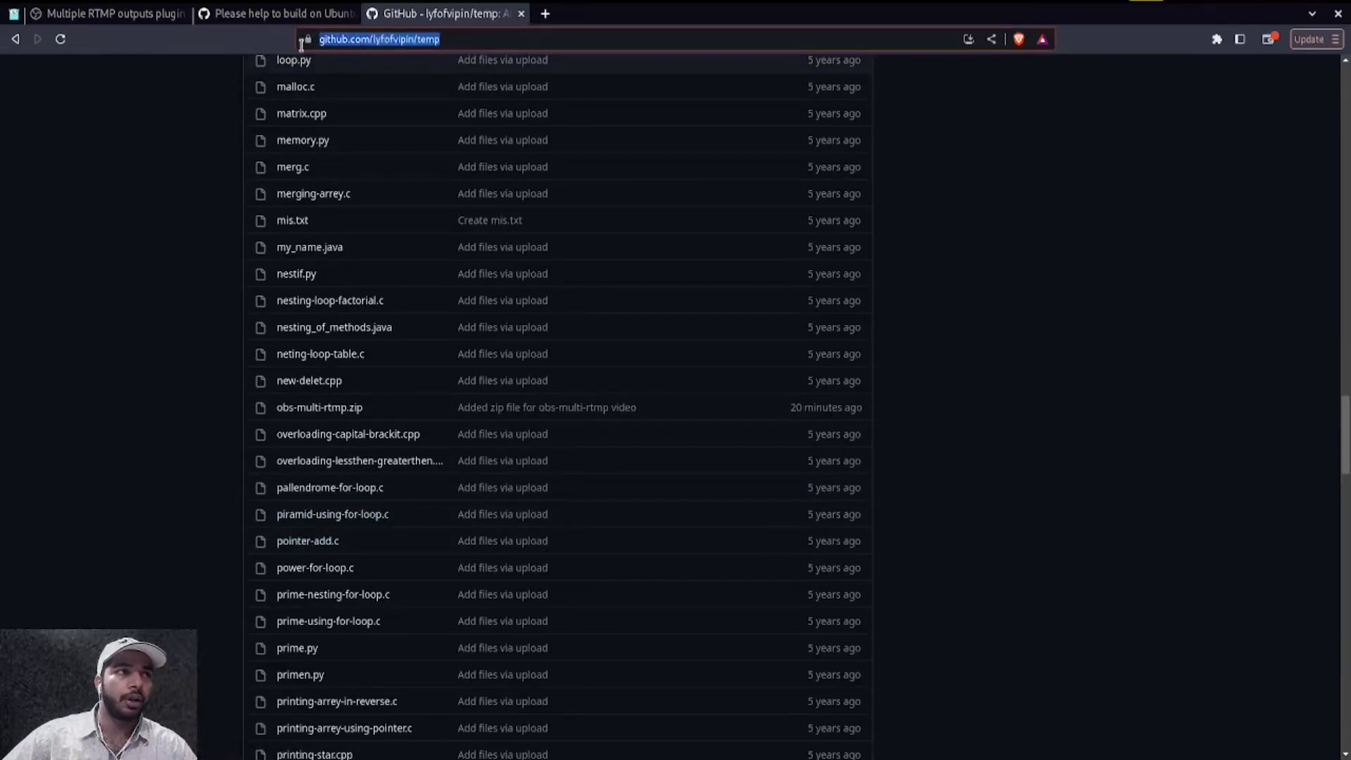
click(317, 192)
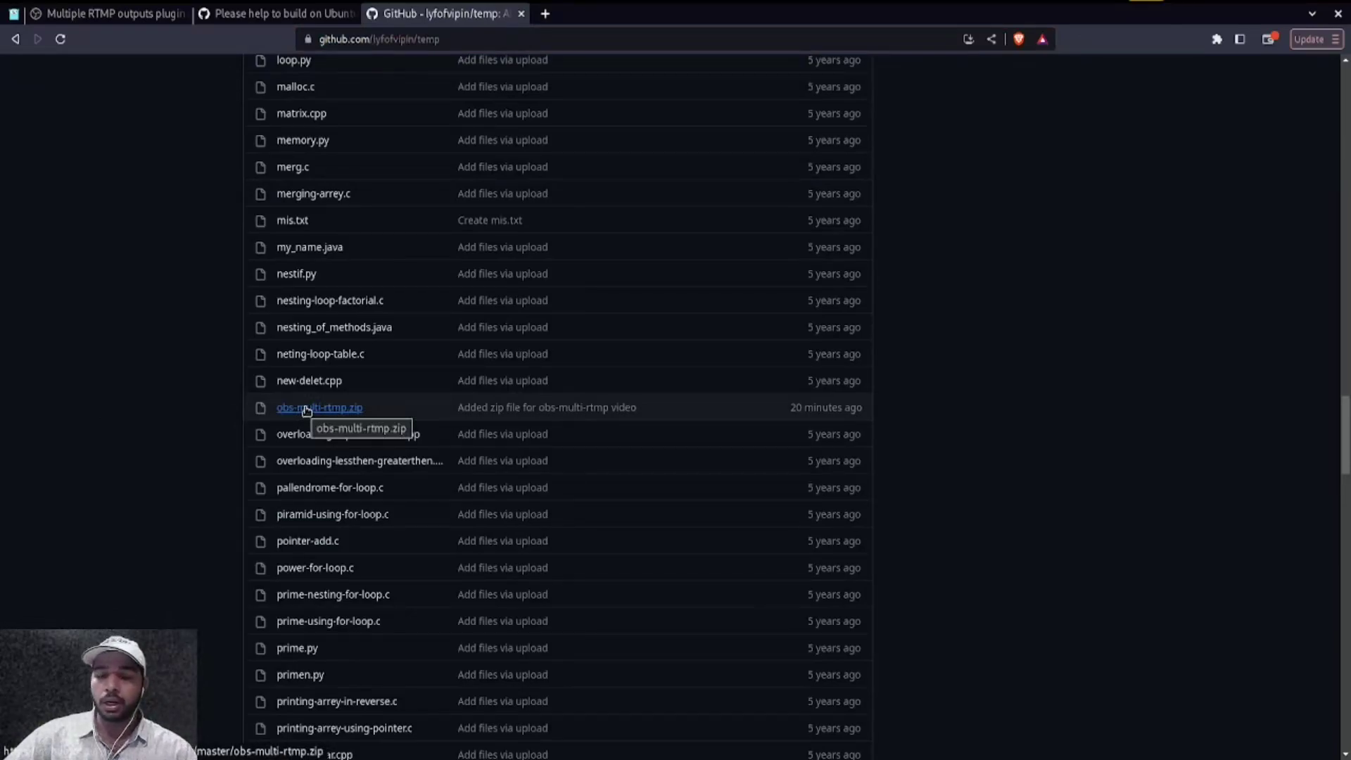
click(306, 410)
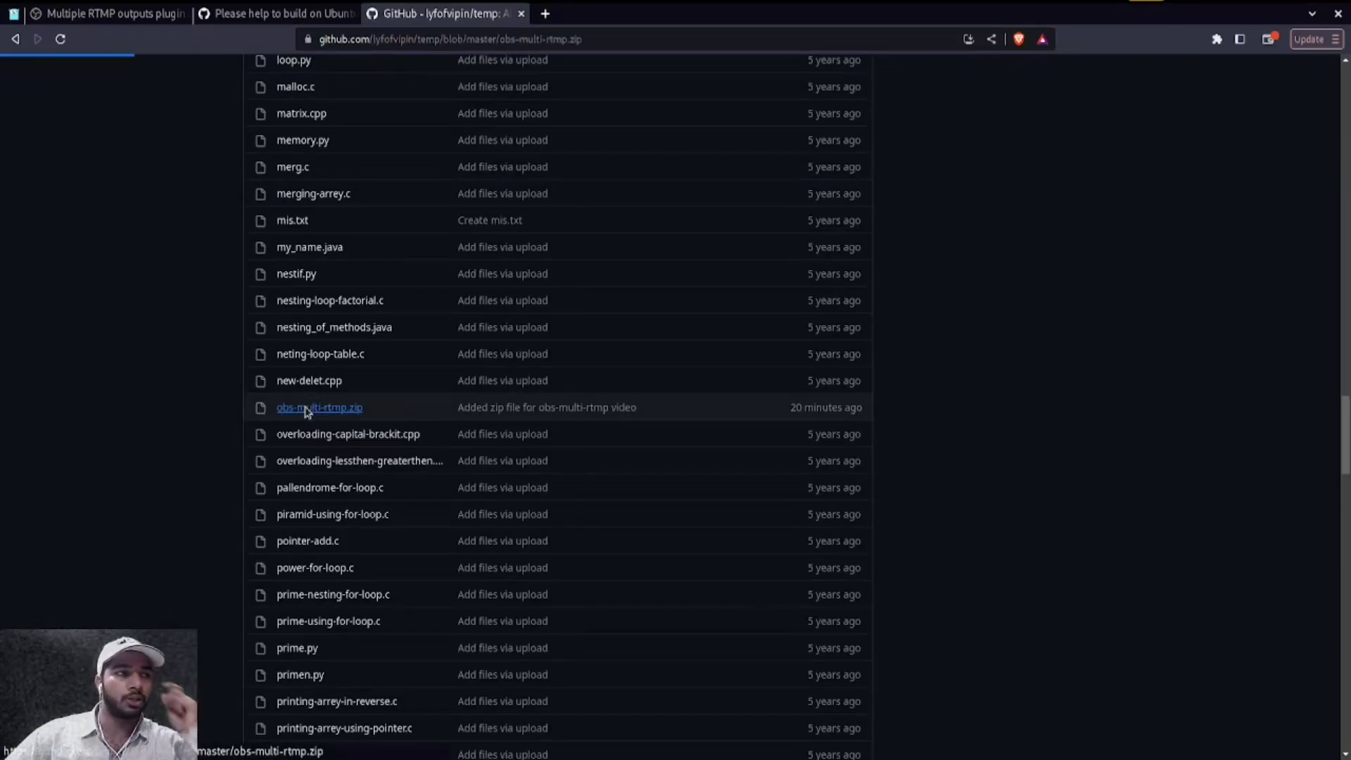
right_click(781, 318)
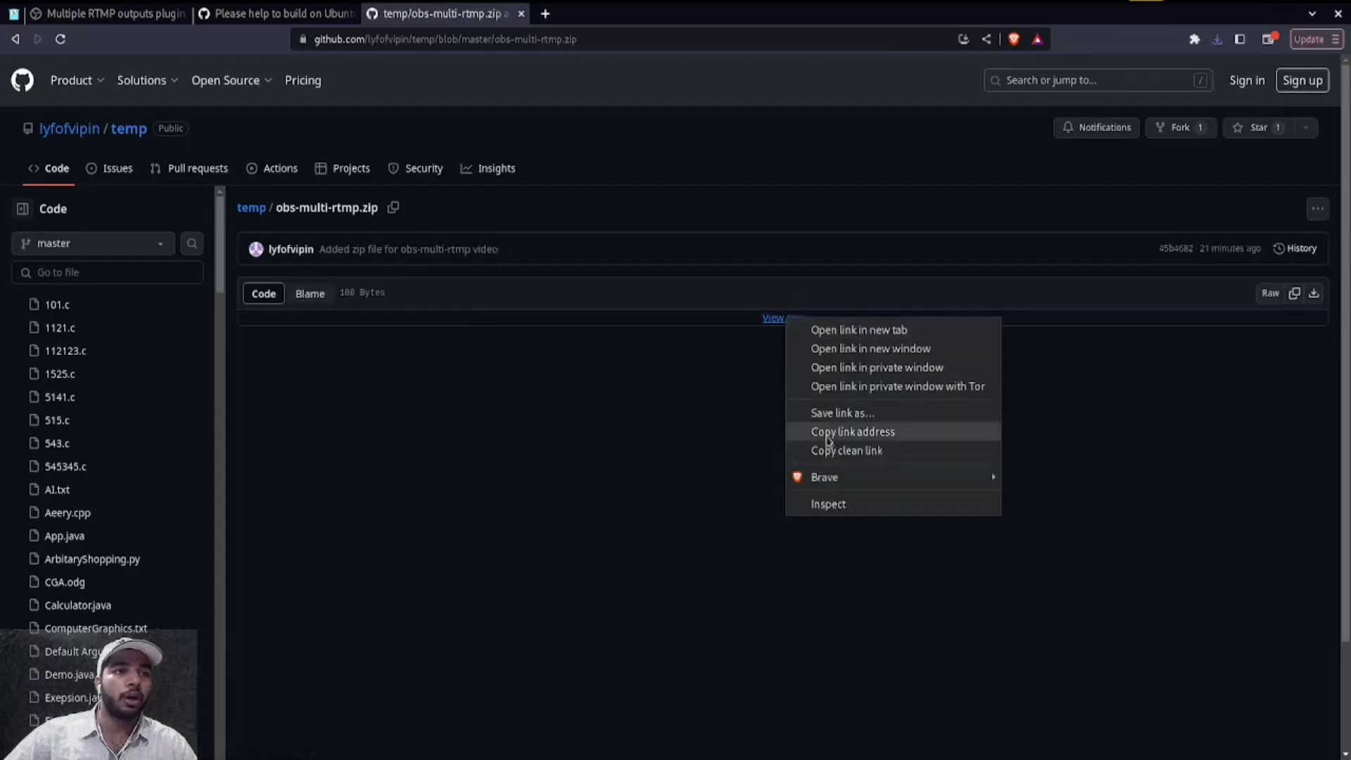
click(830, 451)
click(1216, 45)
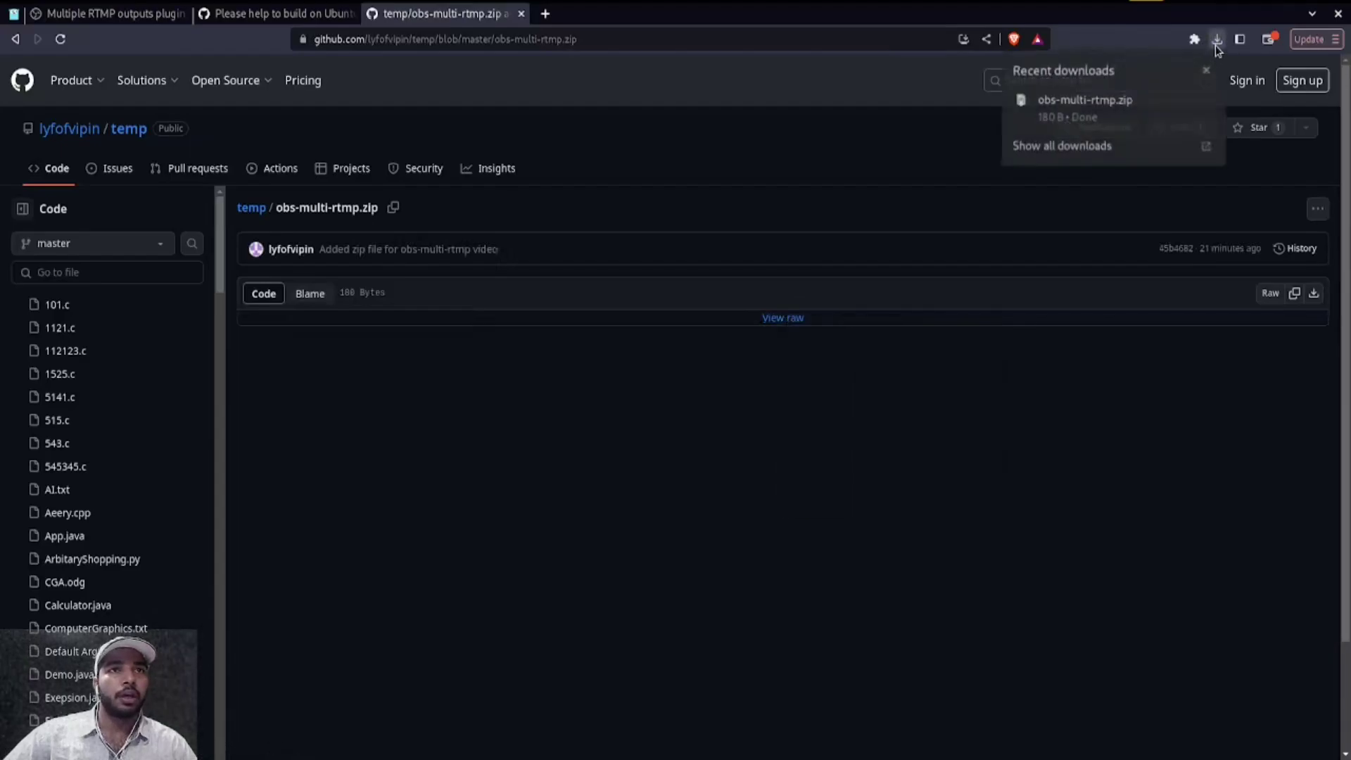
Step: In a new Files tab, extract obs-multi-rtmp.zip in Downloads and select the extracted folder
key(super)
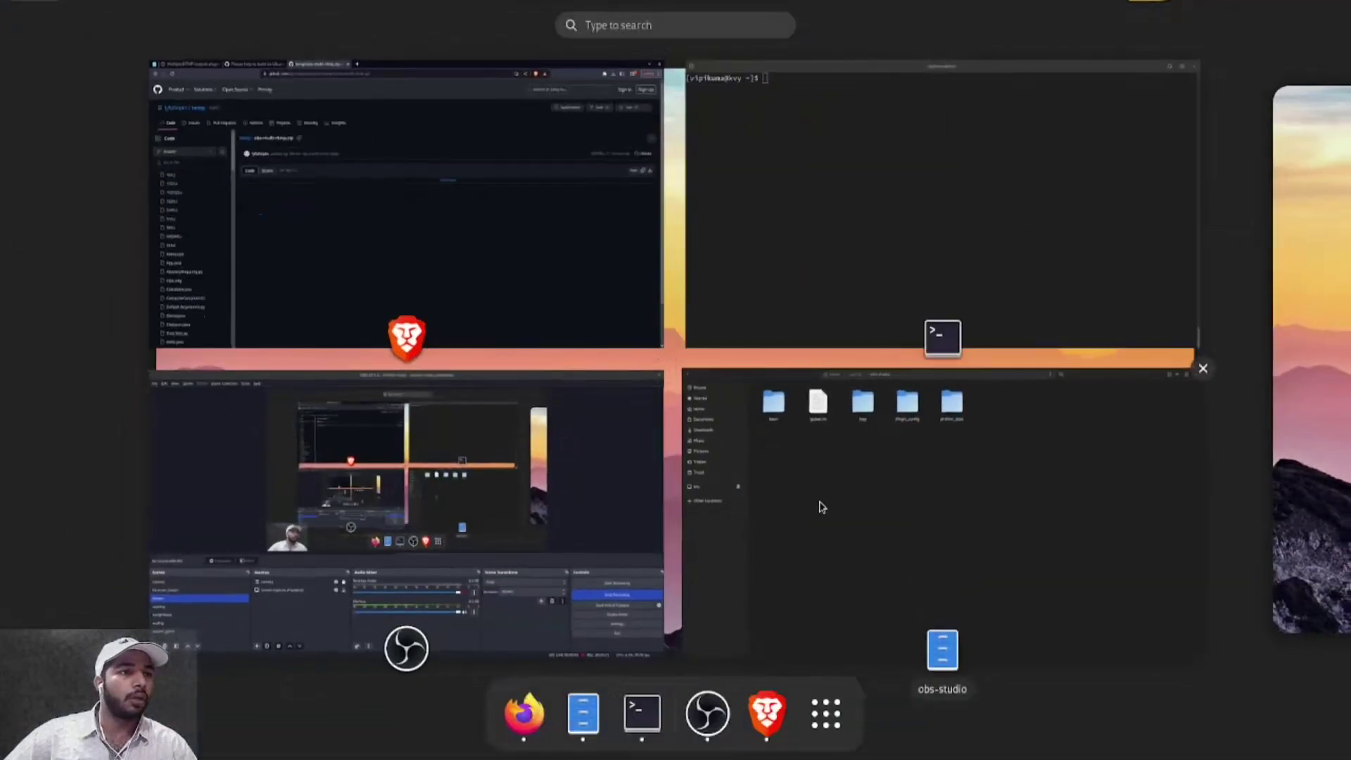
click(820, 508)
key(ctrl+t)
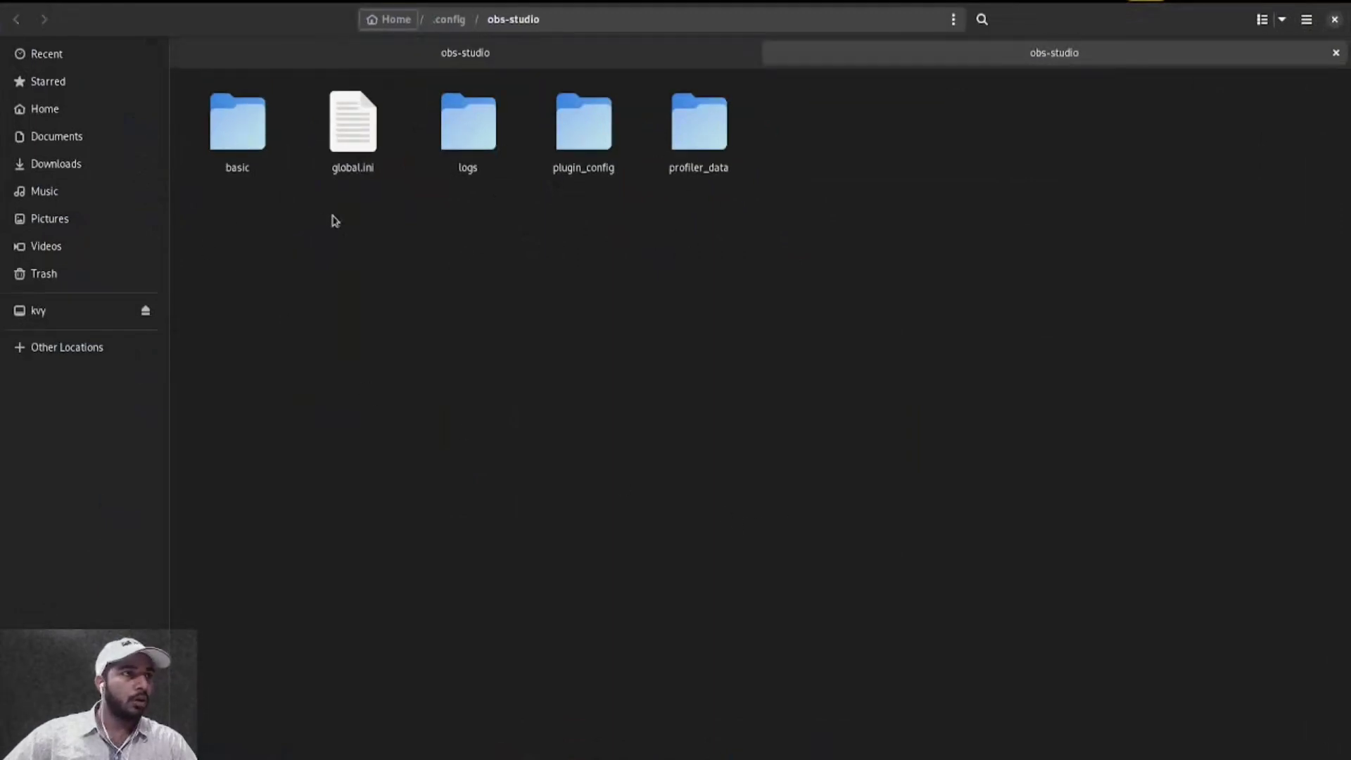
click(94, 163)
double_click(246, 137)
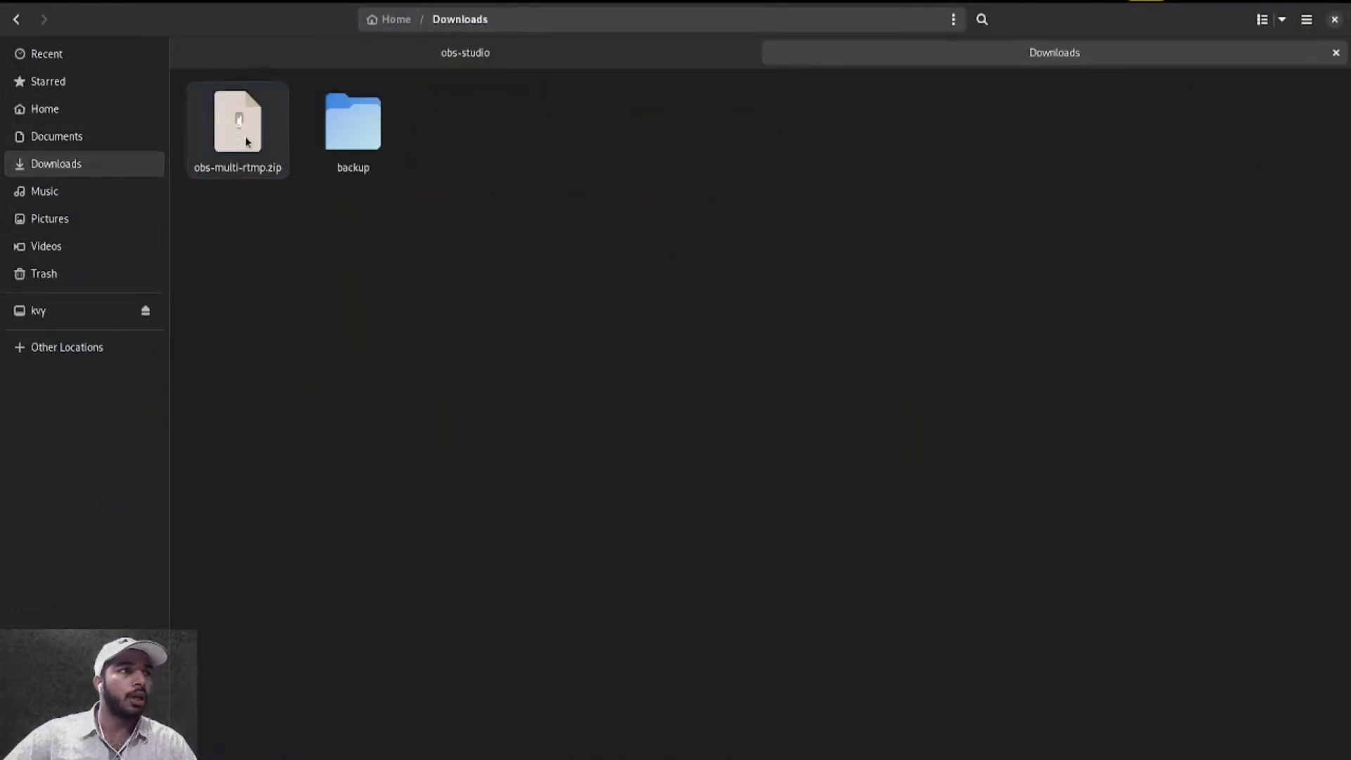
click(390, 266)
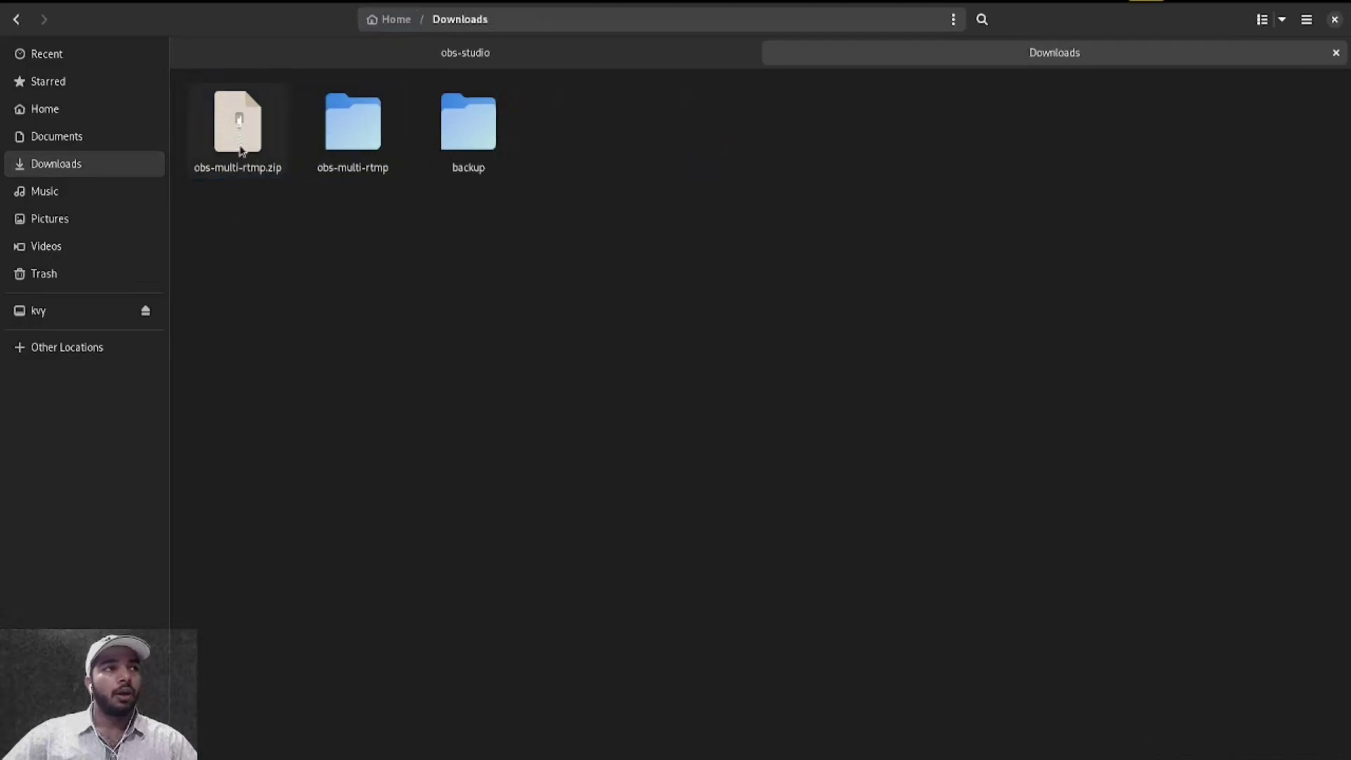
click(362, 144)
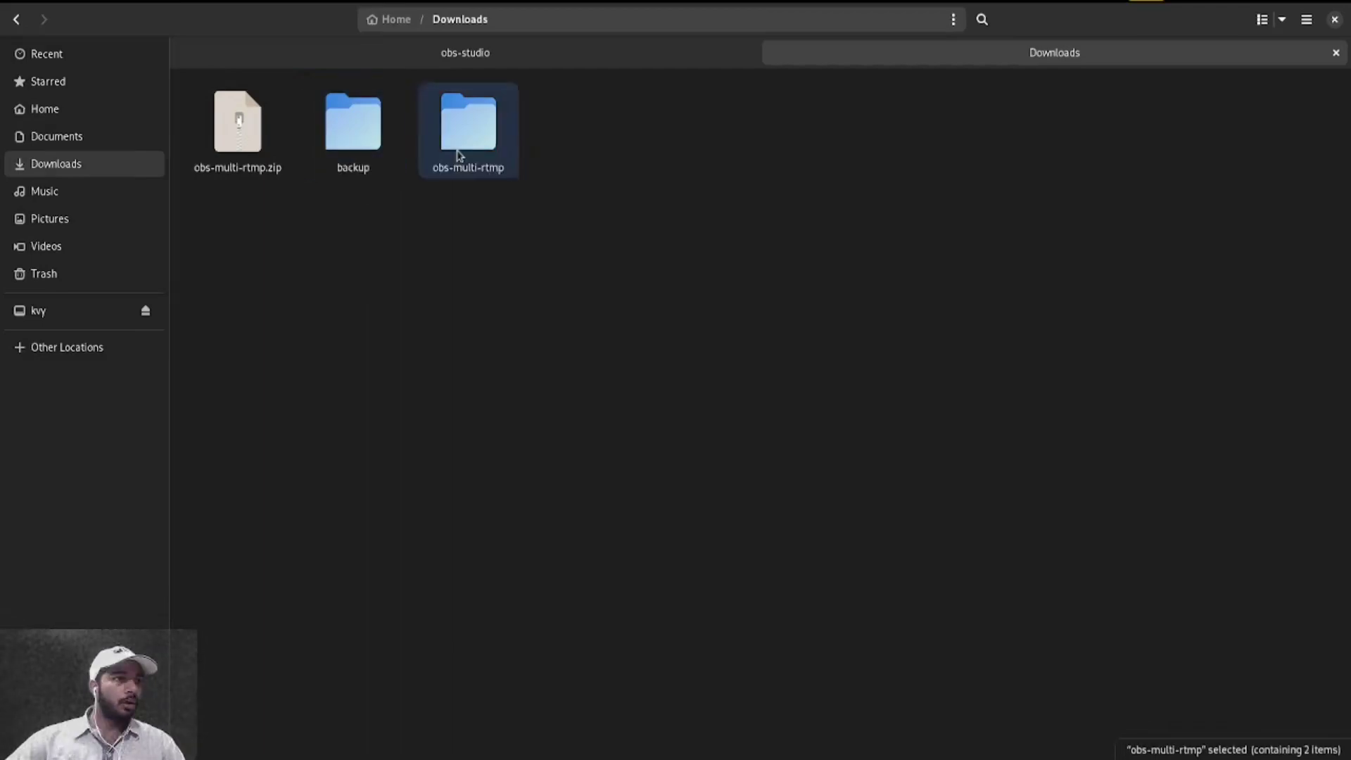
Step: Browse data/locale, then find obs-multi-rtmp.so under bin/64bit and return to obs-multi-rtmp
double_click(458, 153)
double_click(327, 134)
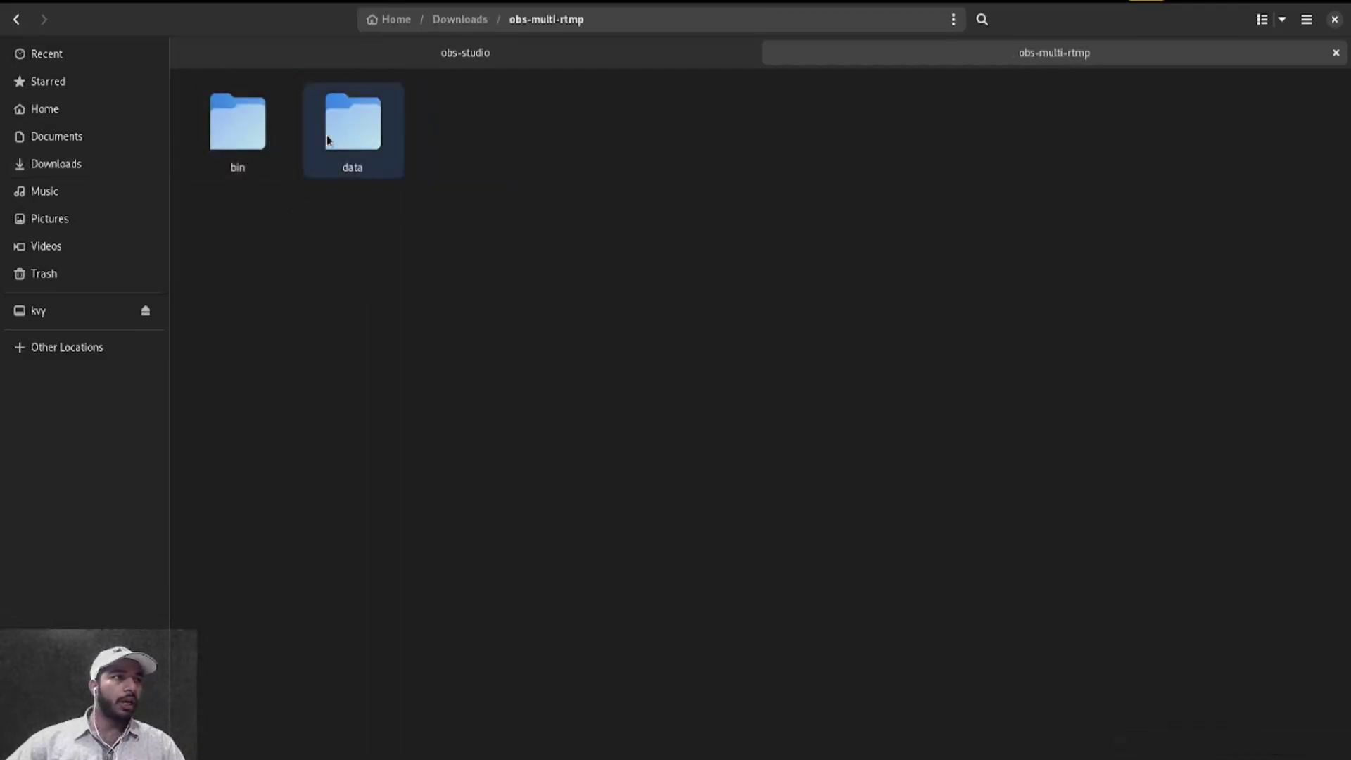
double_click(251, 148)
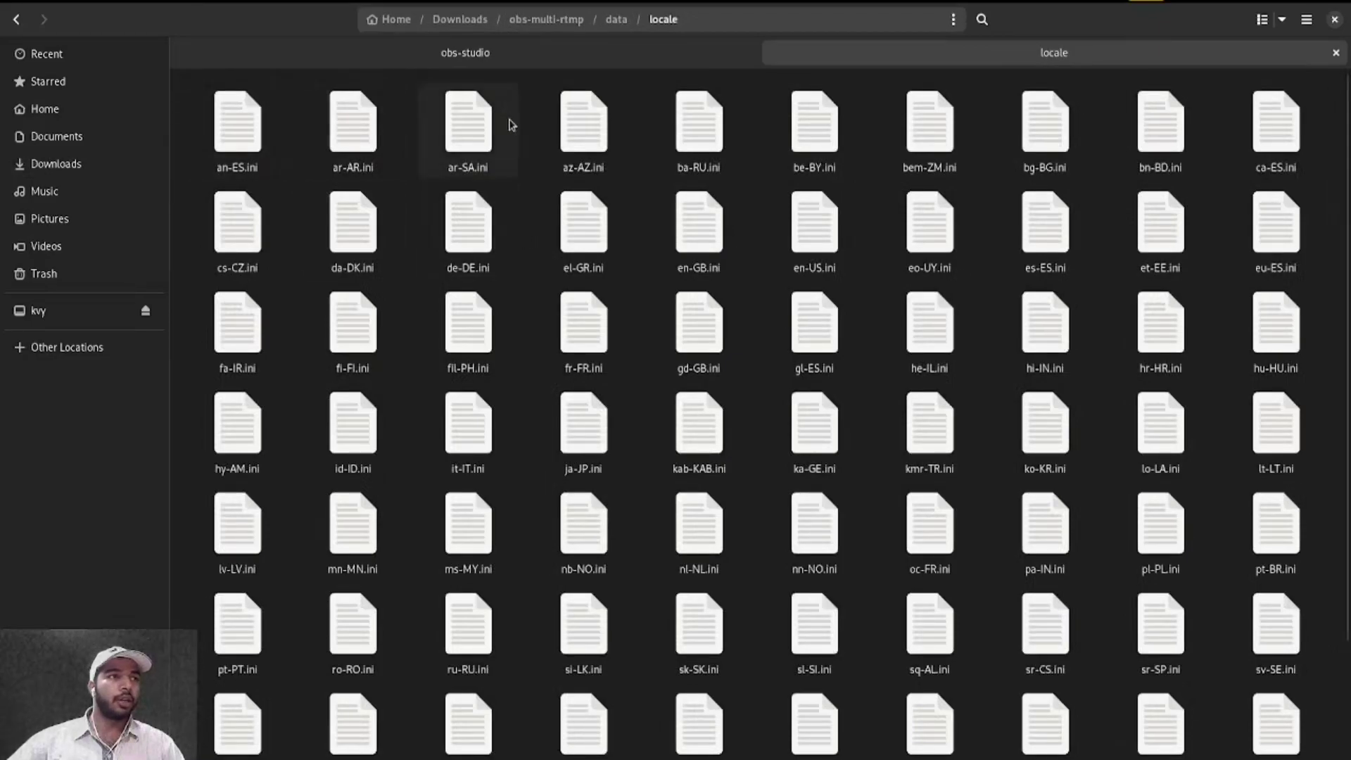
click(549, 20)
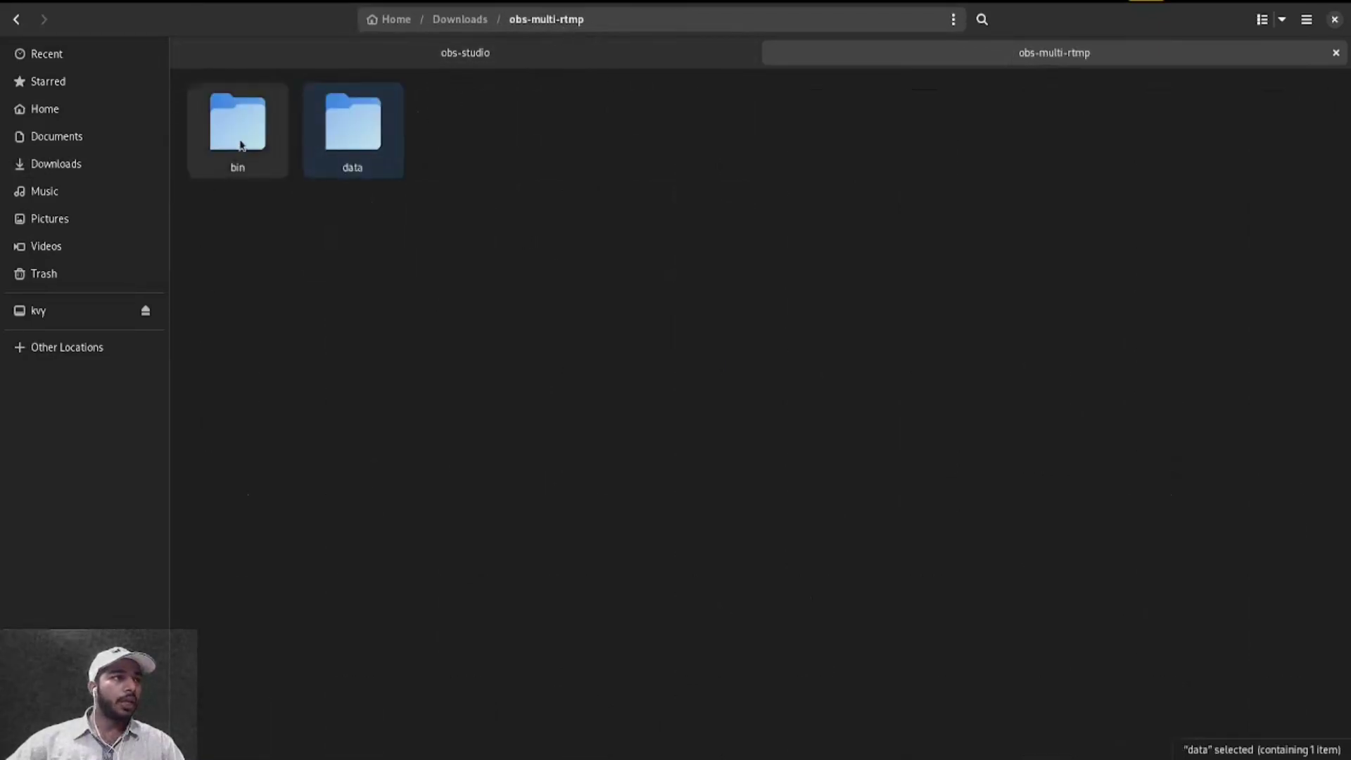
double_click(238, 125)
double_click(220, 134)
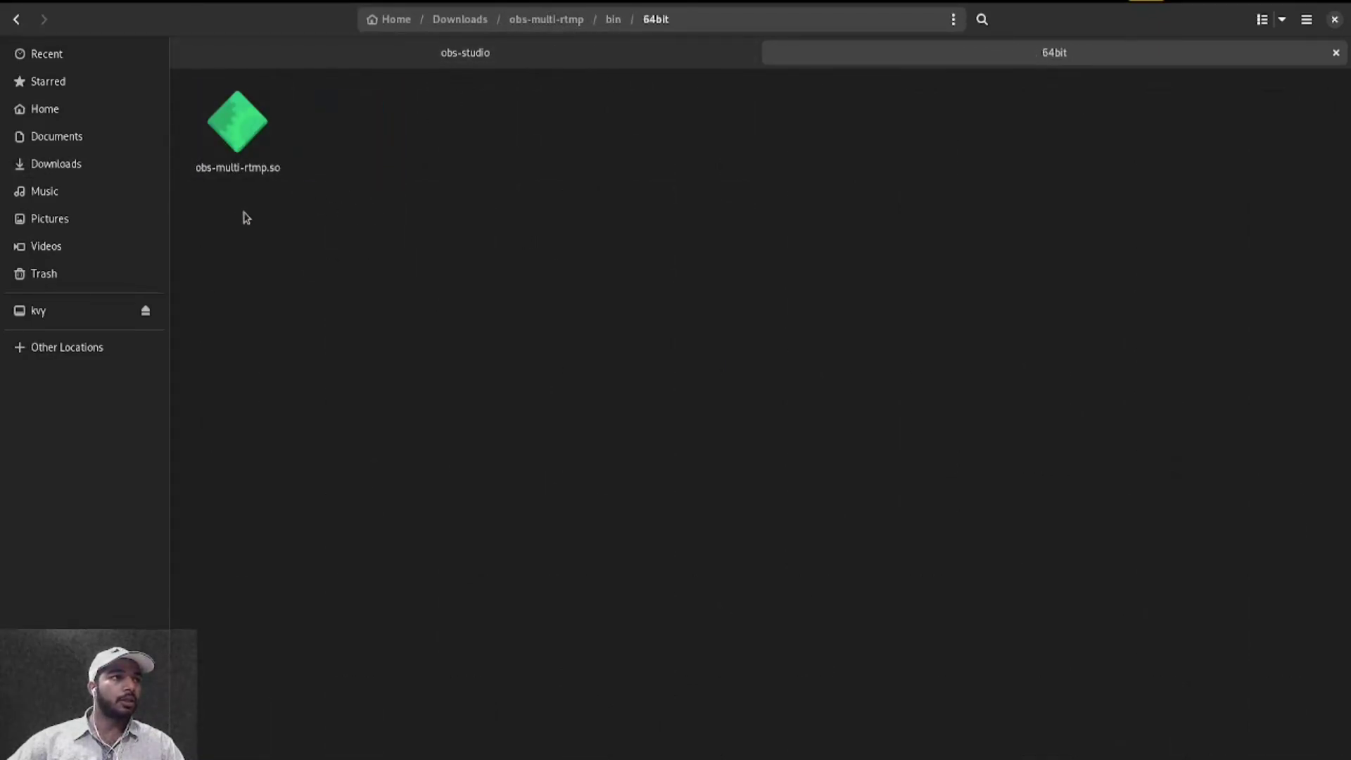
drag(232, 188, 241, 159)
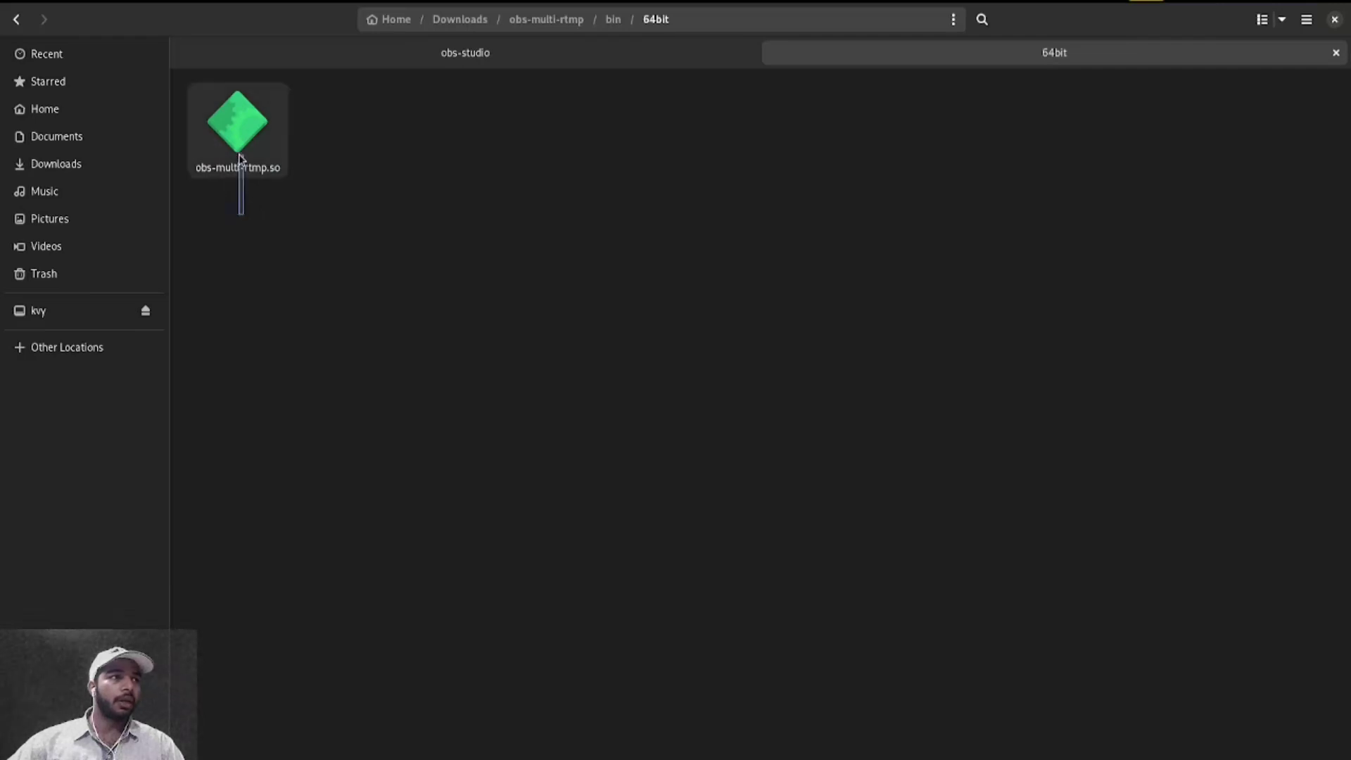
click(546, 19)
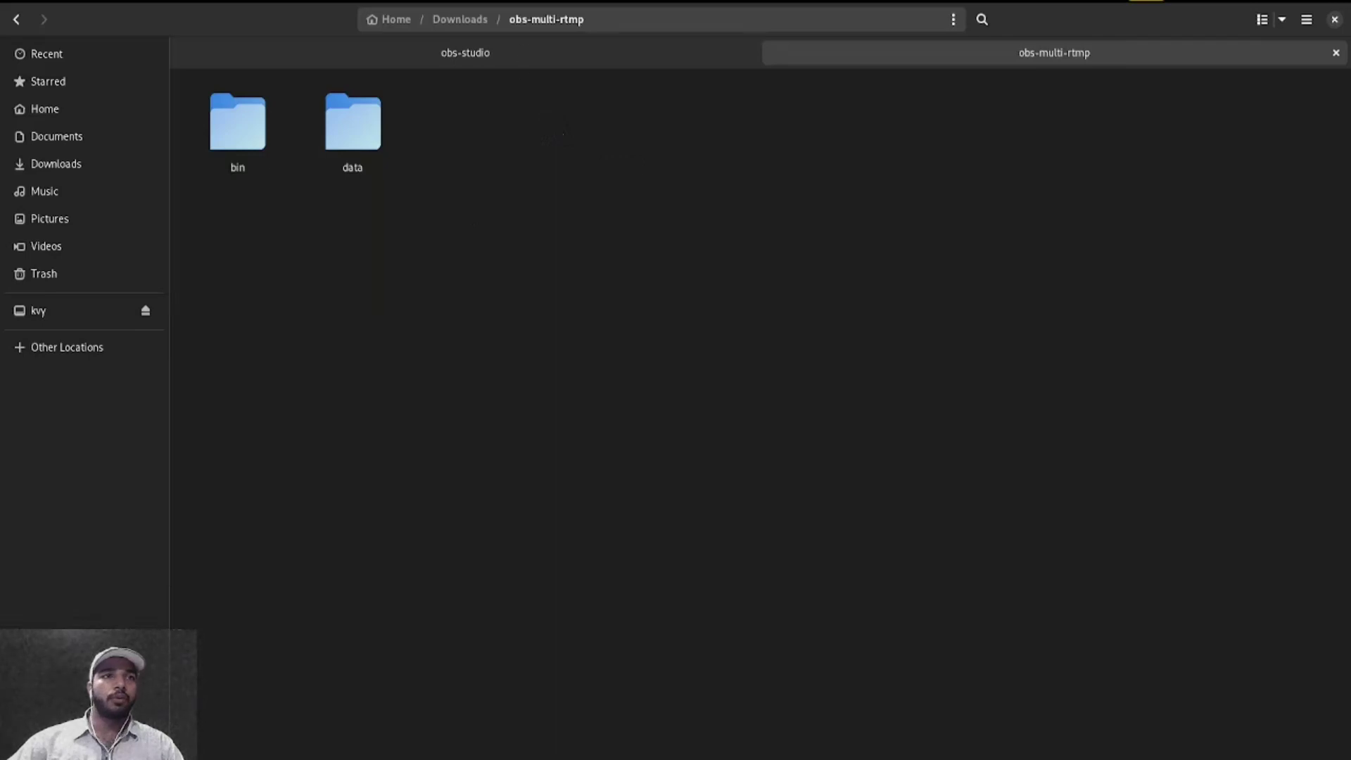
Step: In the terminal, run find ~ -name *plugin_confi* | grep obs after removing a stray quote
key(super)
click(792, 220)
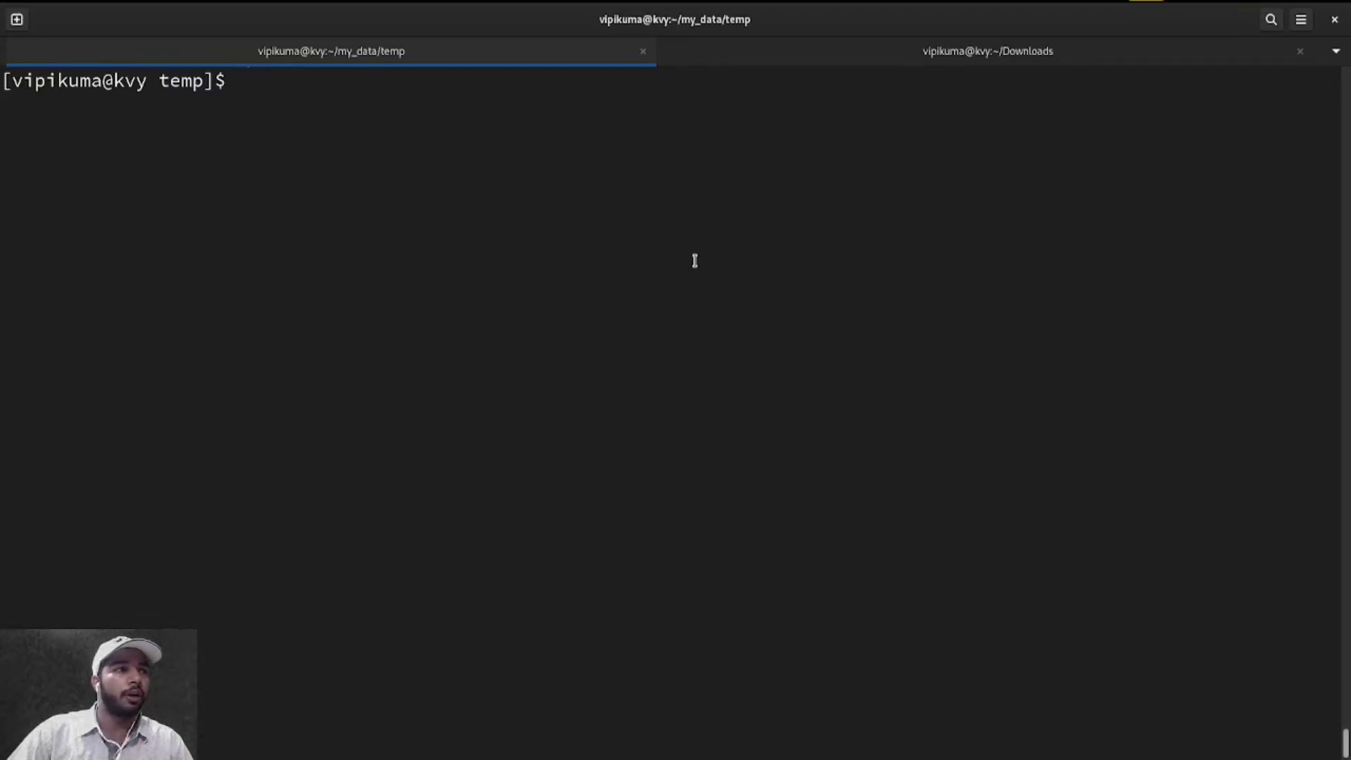
text(find ~ -name *")
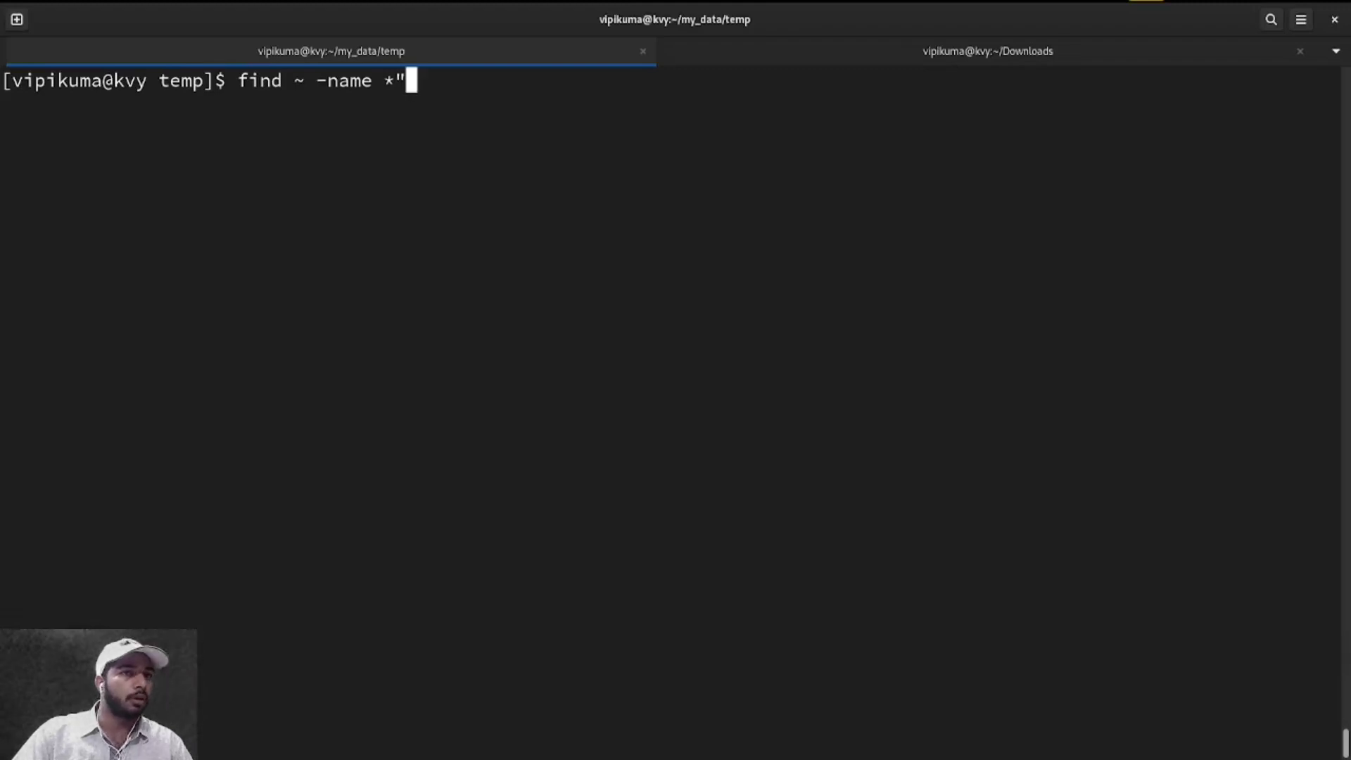
text(plugin_c)
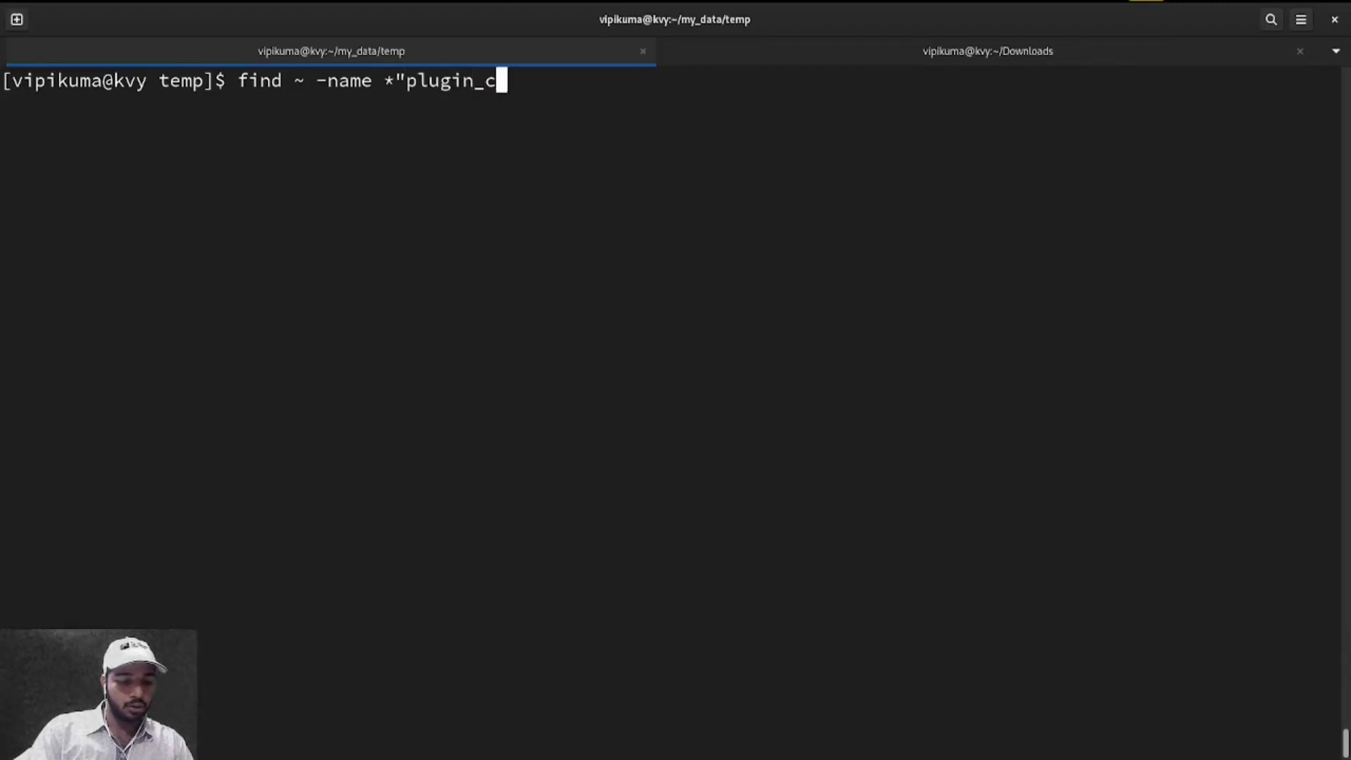
text(onfi* | grep obs)
key(Return)
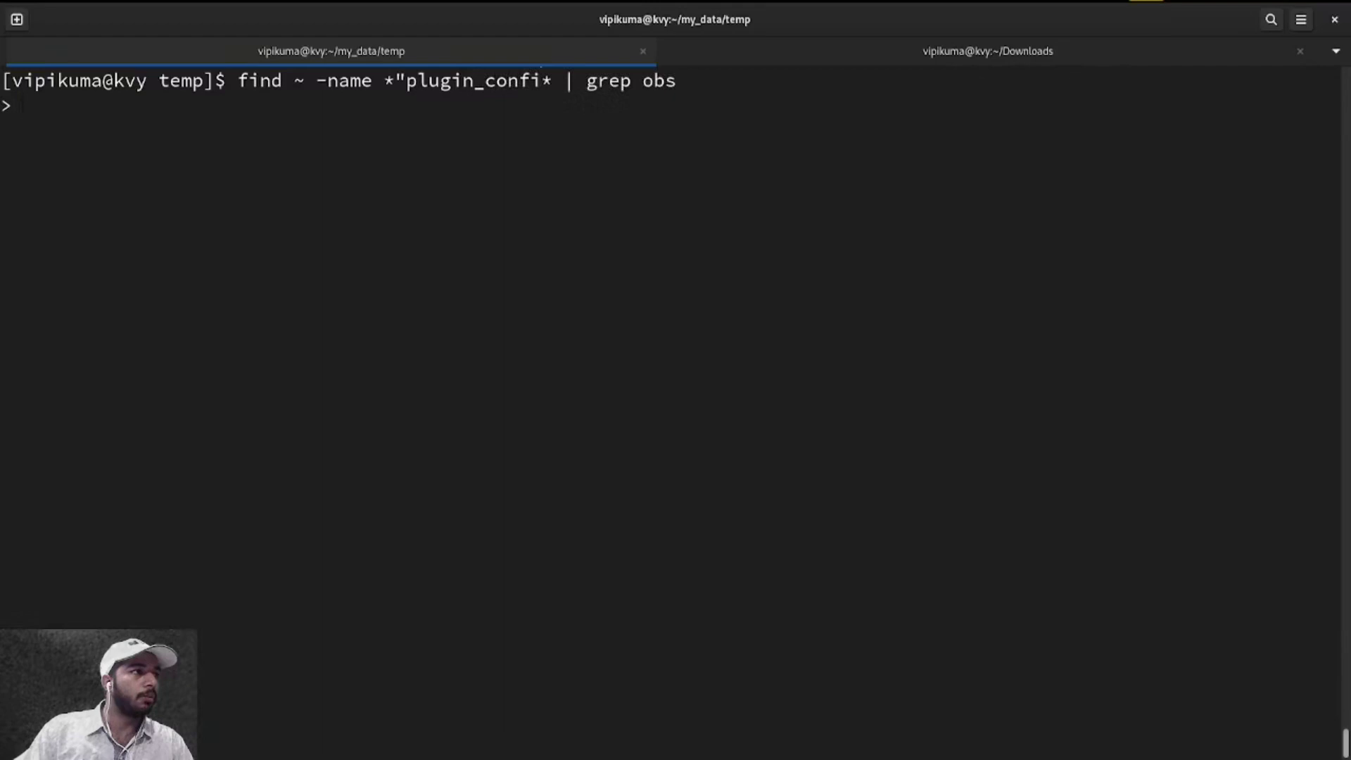
key(ctrl+c)
key(Up)
key(Left)
key(Left)
key(Left)
key(Left)
key(Left)
key(Left)
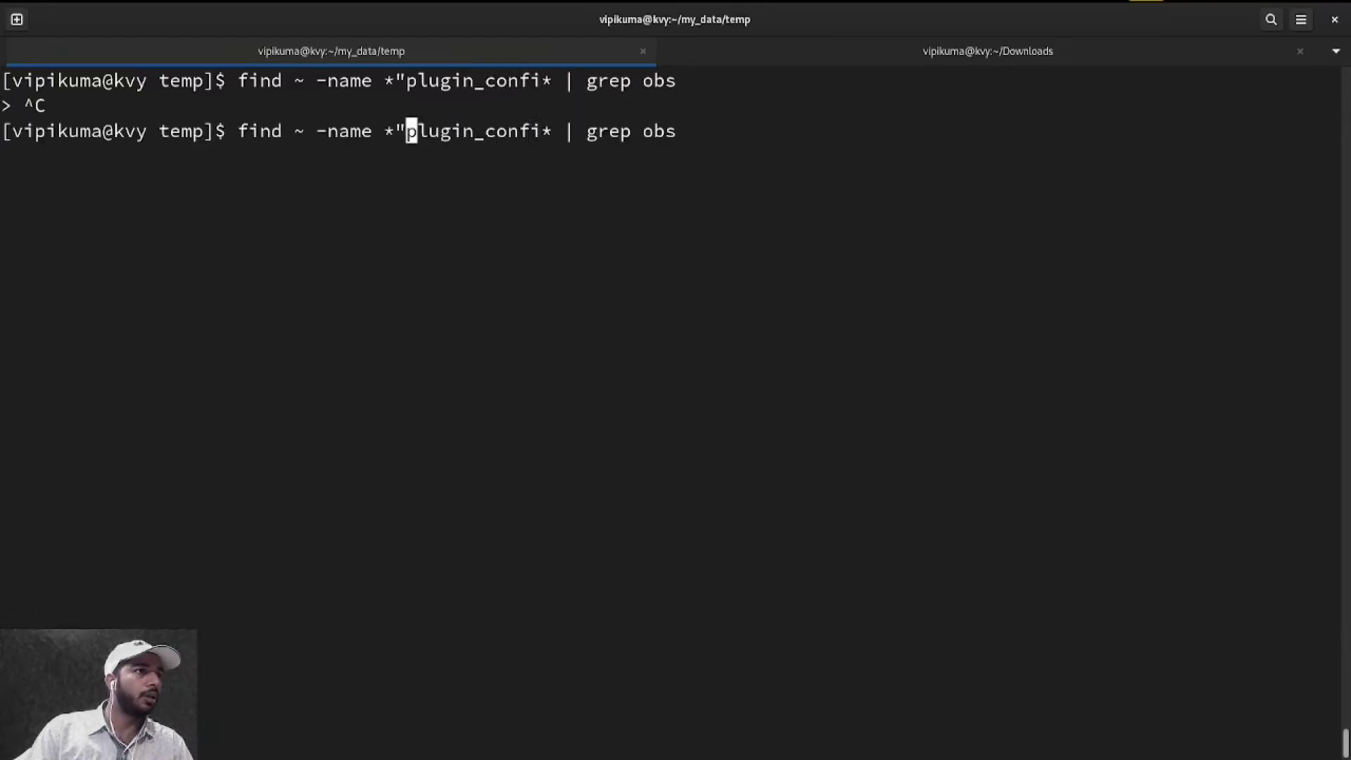
key(Delete)
key(Return)
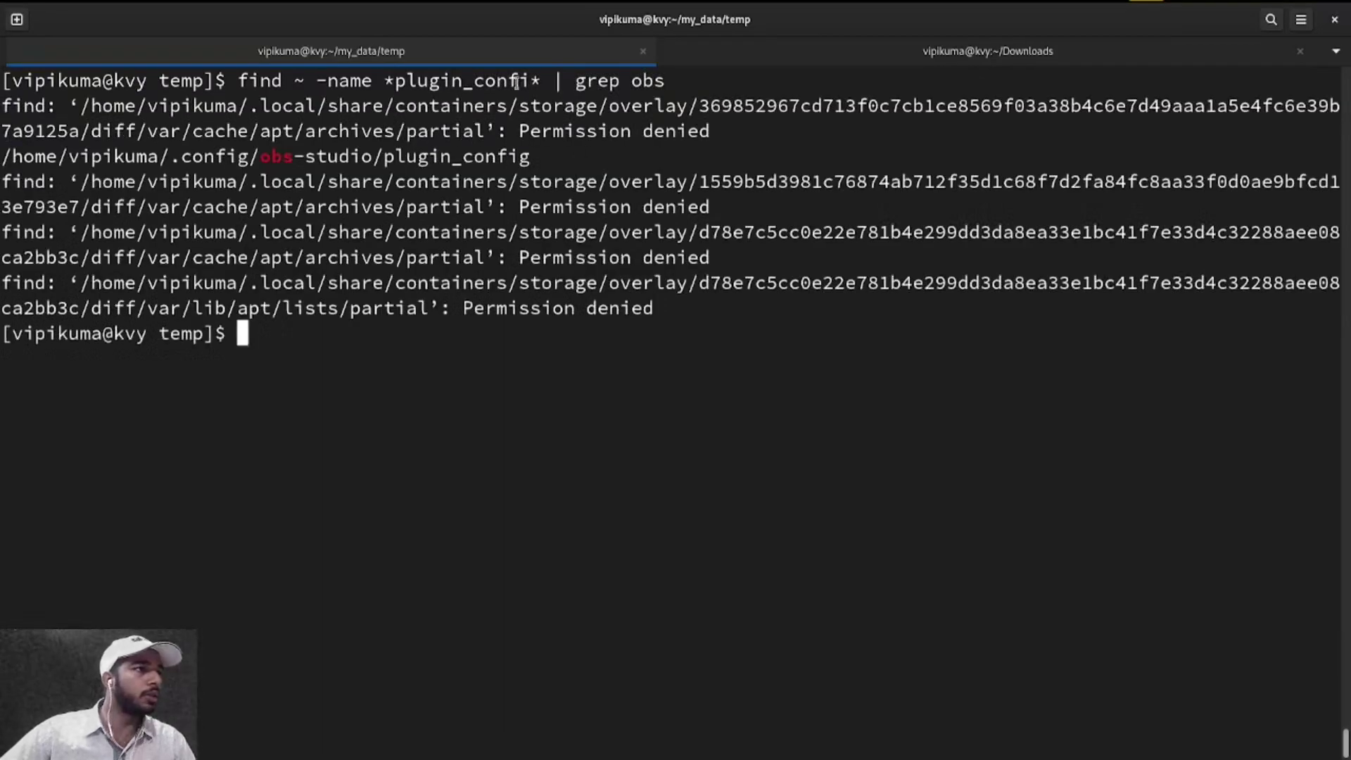
Step: Highlight the ~/.config/obs-studio path in the search output
triple_click(336, 155)
click(213, 157)
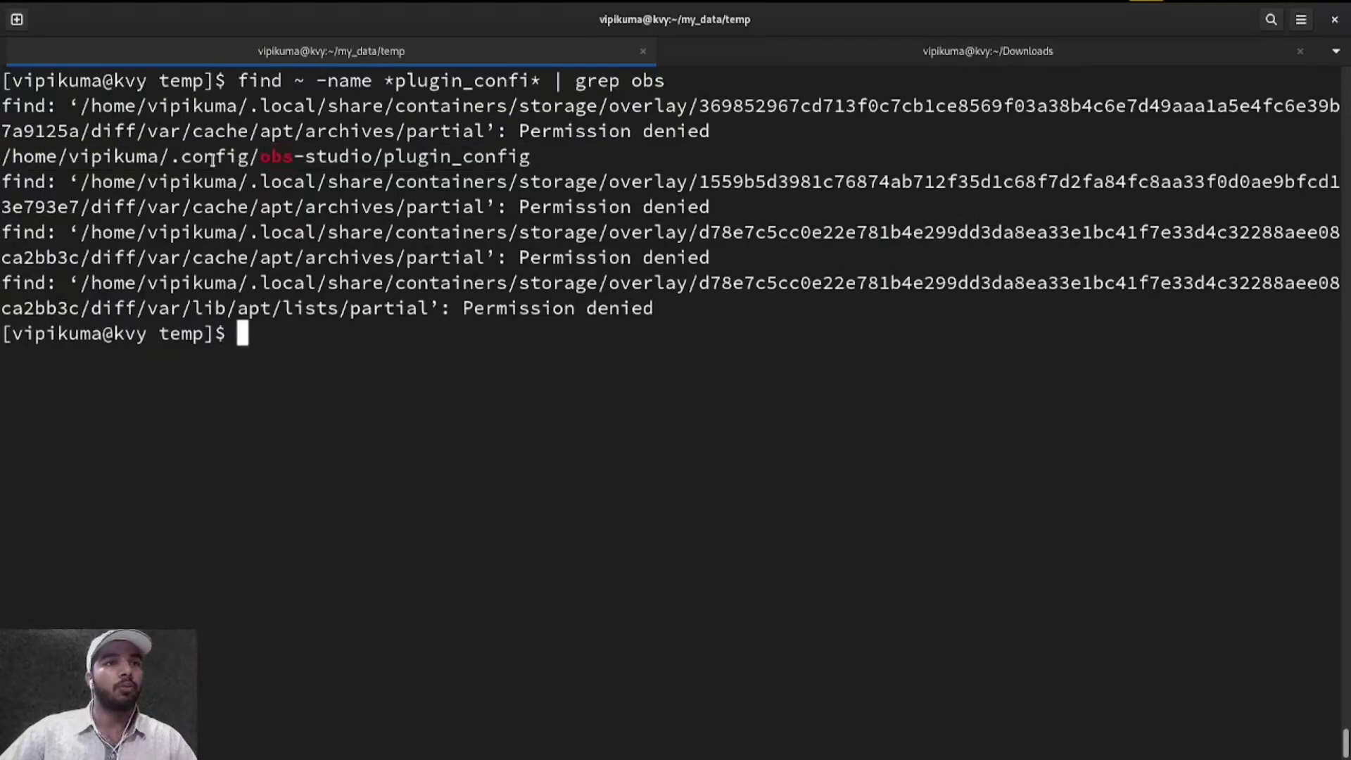
drag(169, 156, 2, 157)
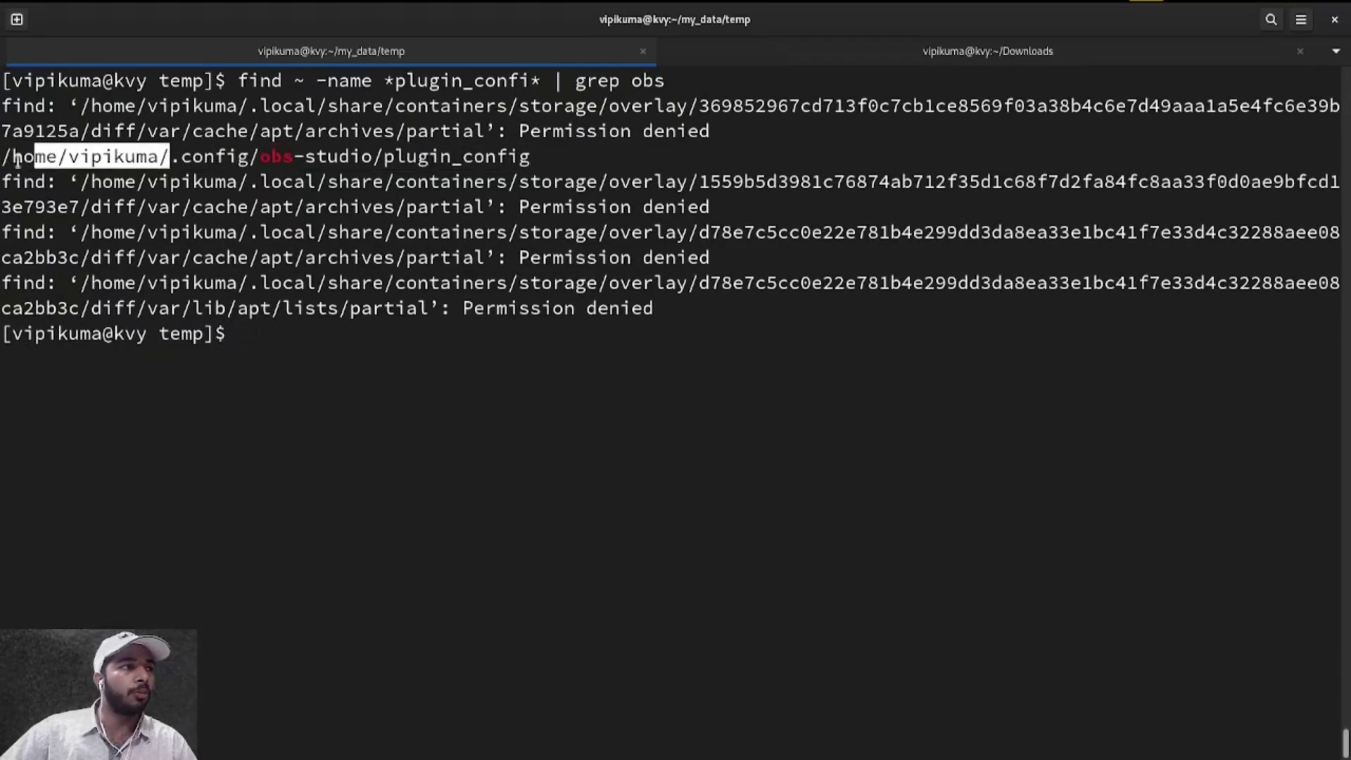
triple_click(213, 156)
click(212, 157)
drag(171, 157, 254, 156)
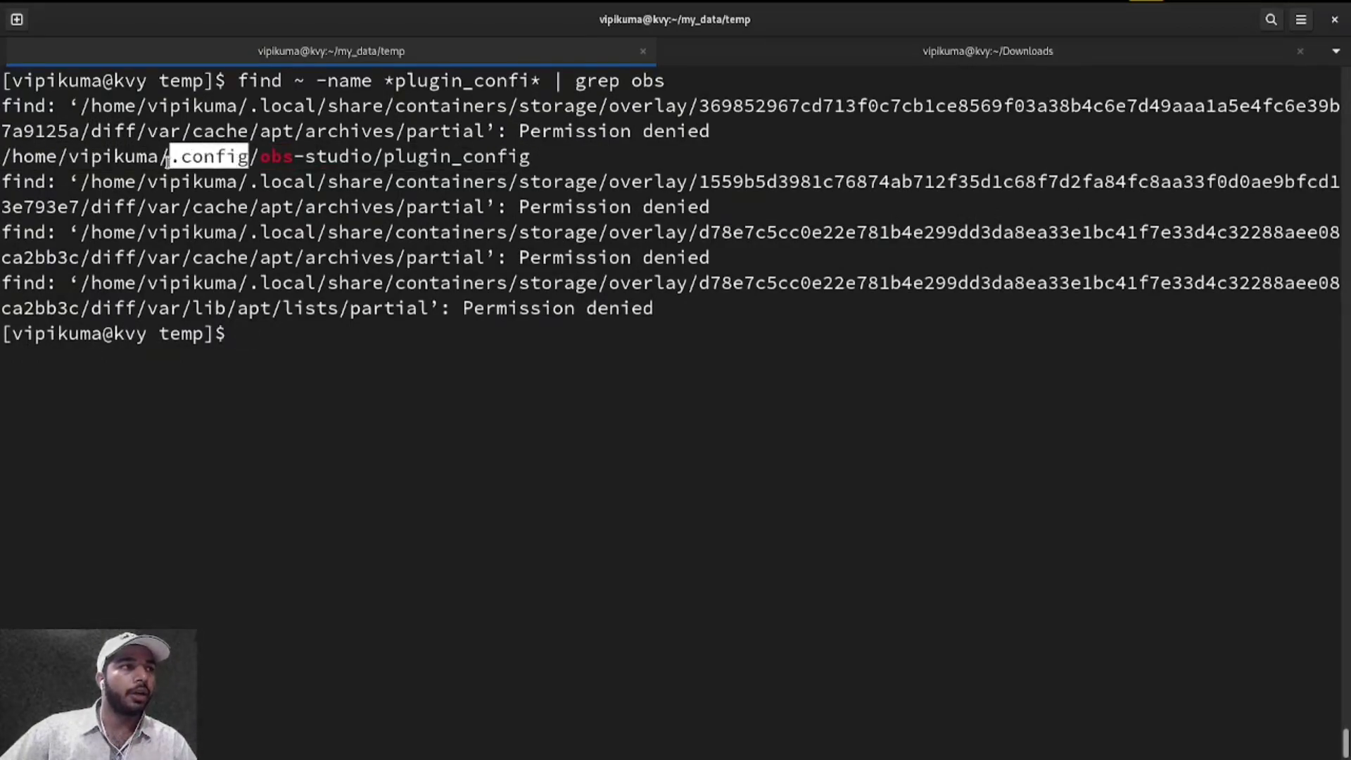
drag(372, 157, 2, 156)
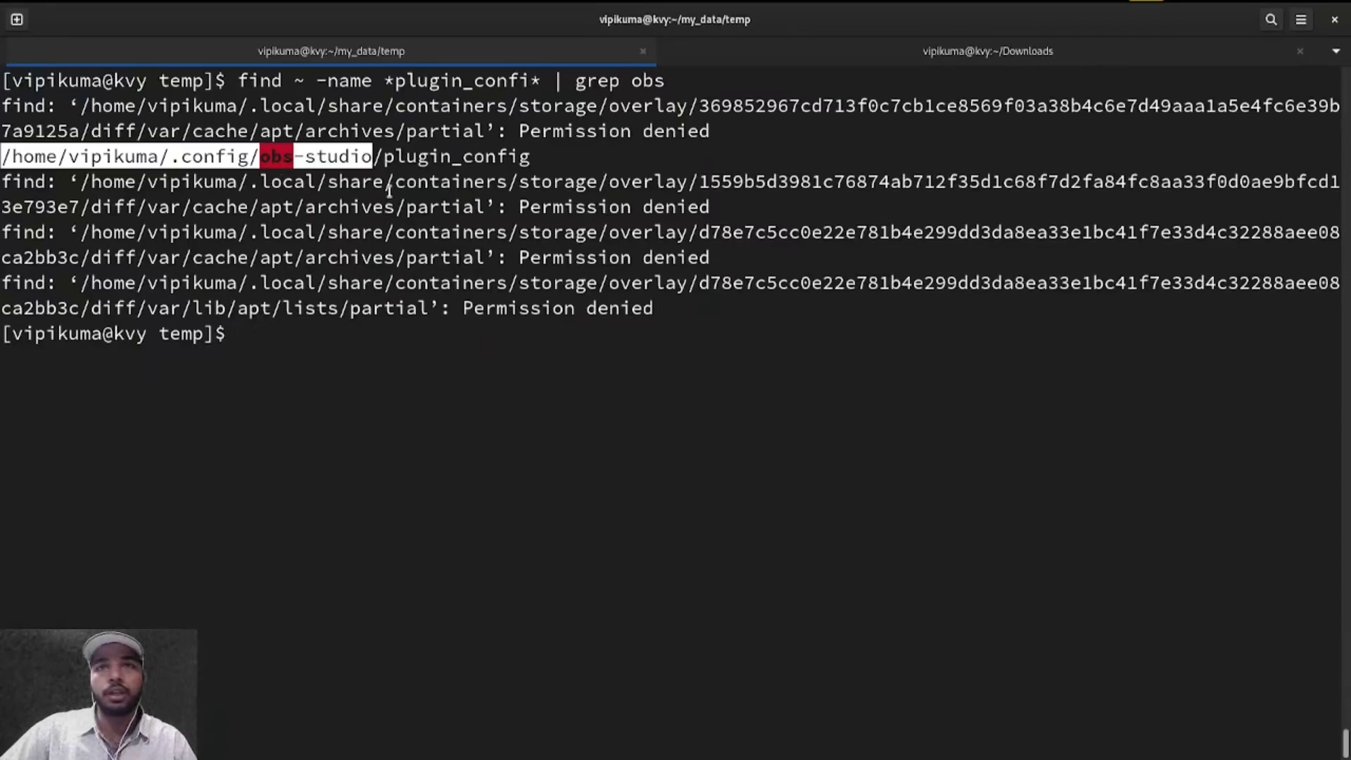
drag(667, 81, 235, 74)
mouse_move(370, 157)
mouse_down()
mouse_move(85, 131)
mouse_move(11, 156)
mouse_up()
click(323, 182)
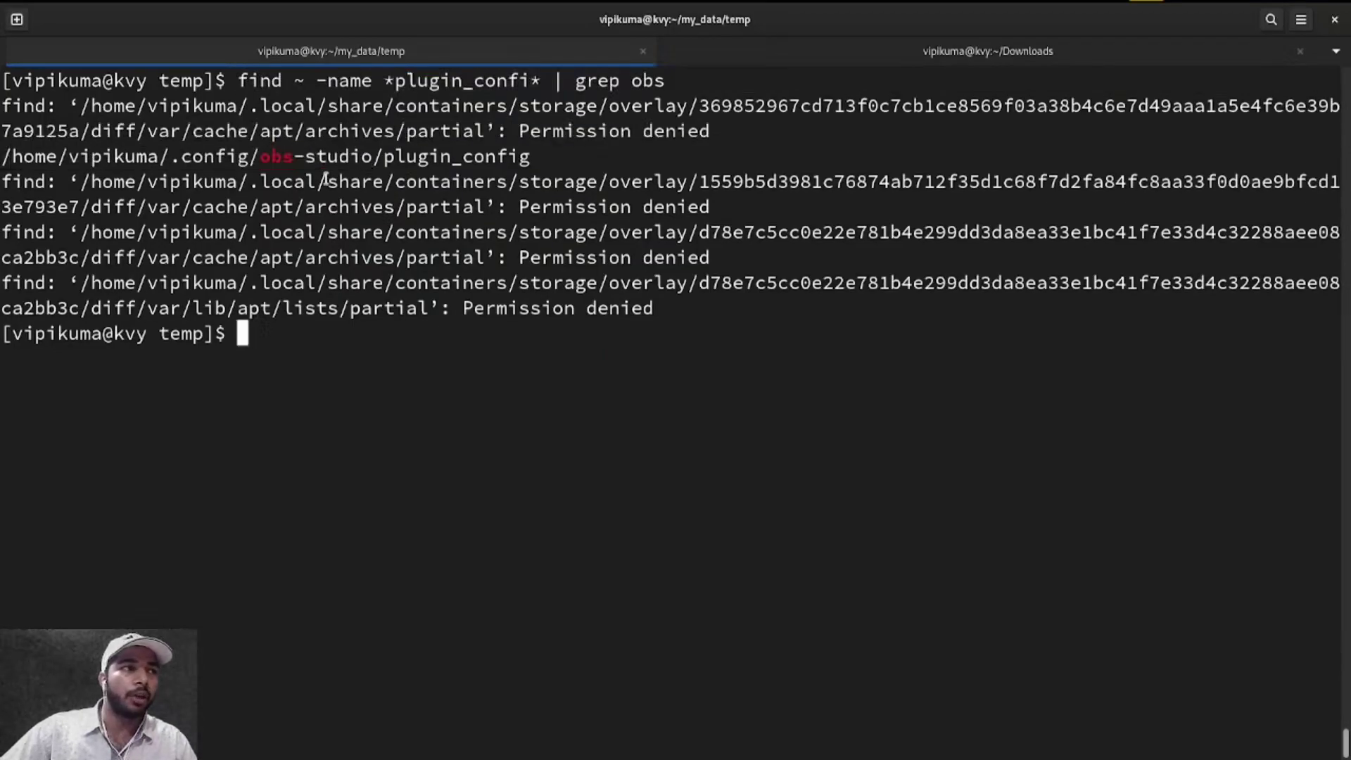
Step: In the obs-studio folder tab, create a new folder named plugins
key(super)
click(801, 429)
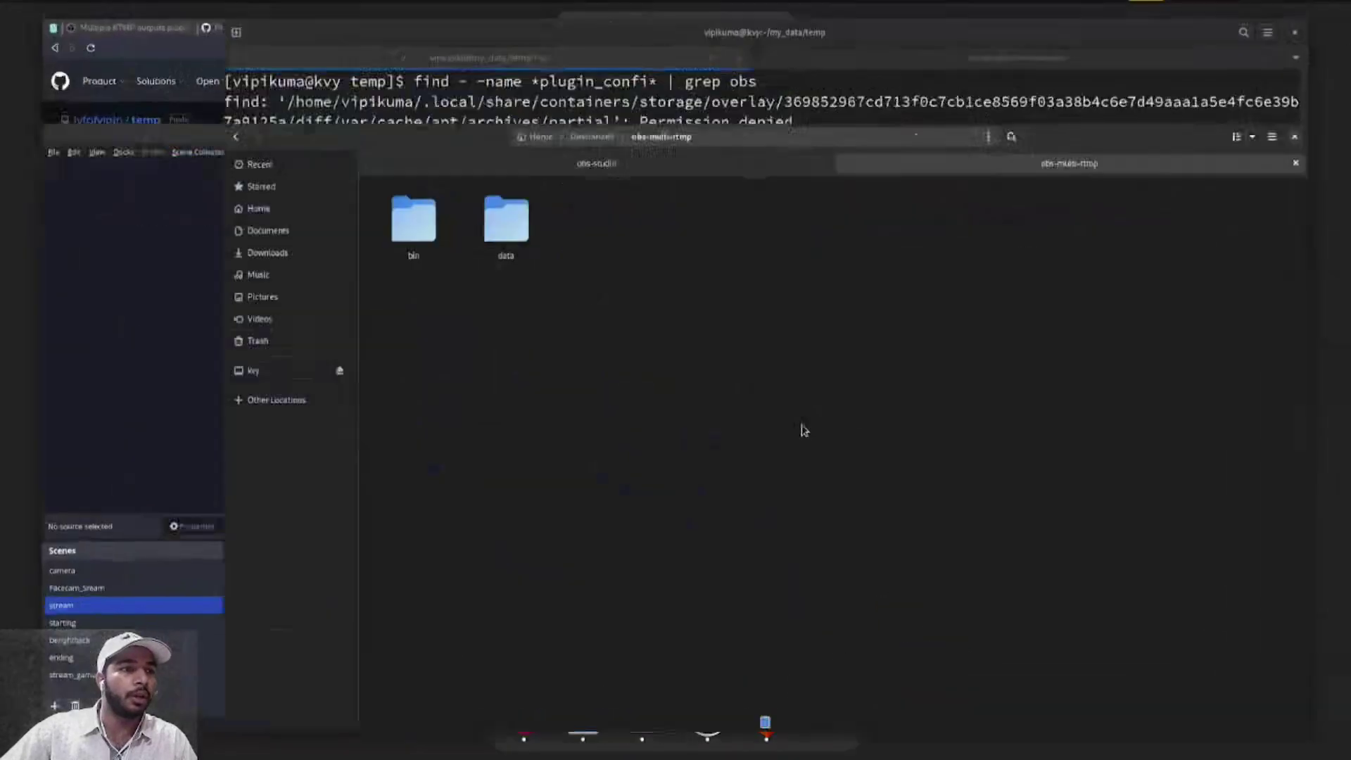
click(474, 64)
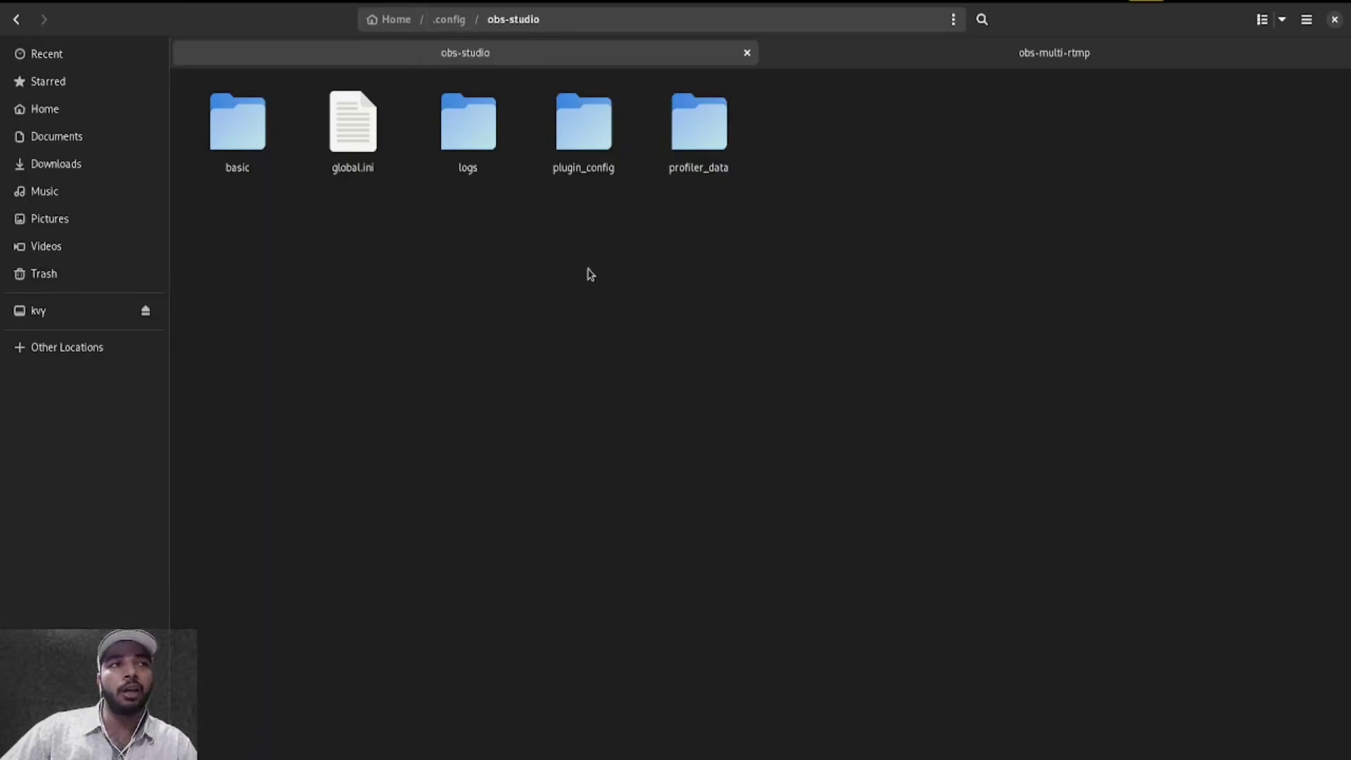
drag(836, 278, 359, 234)
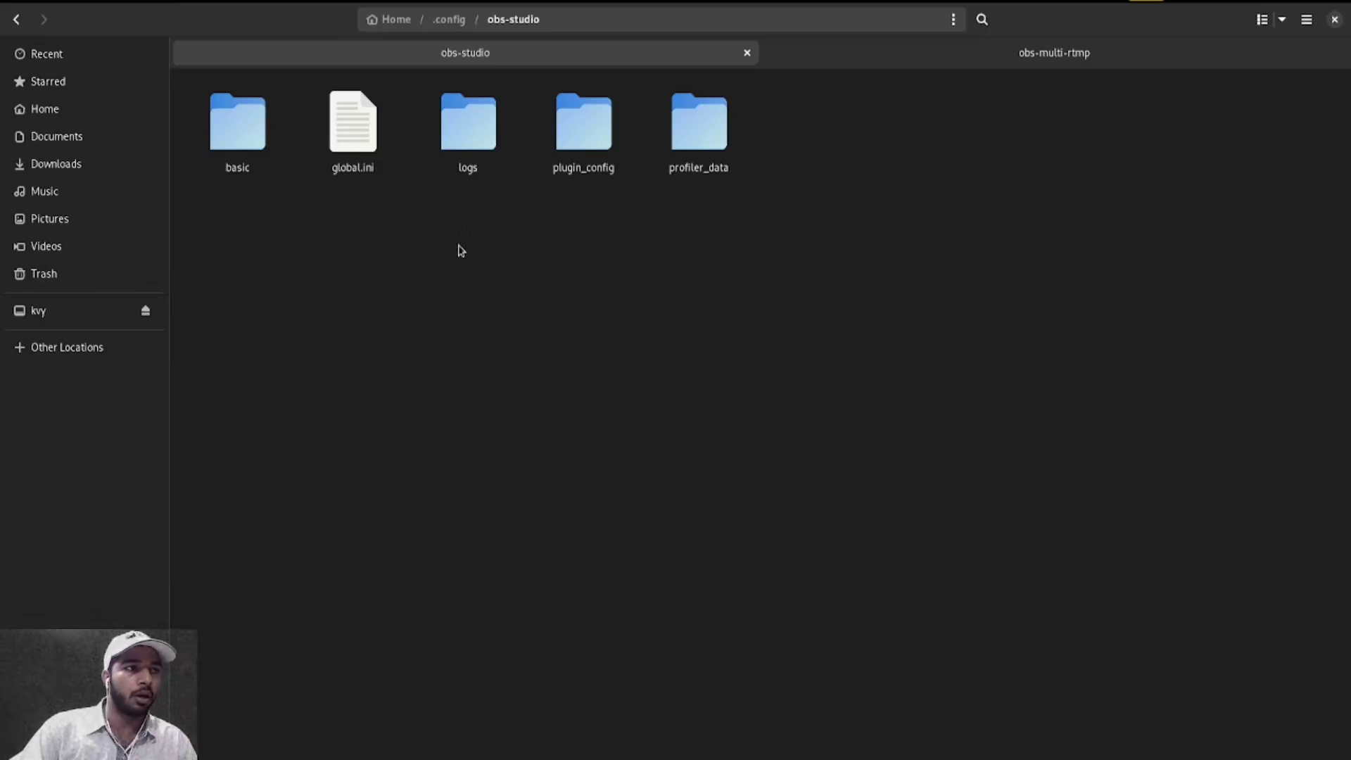
key(ctrl+shift+n)
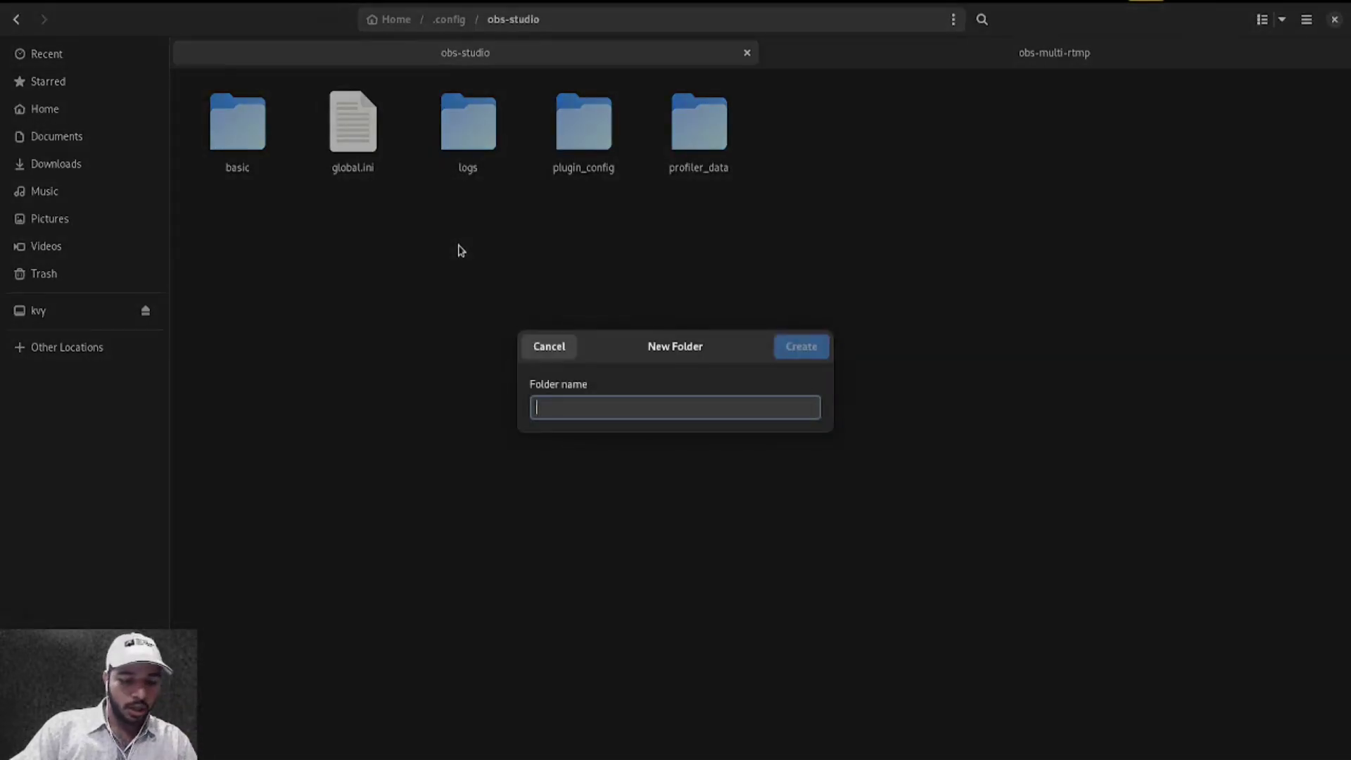
text(plugins)
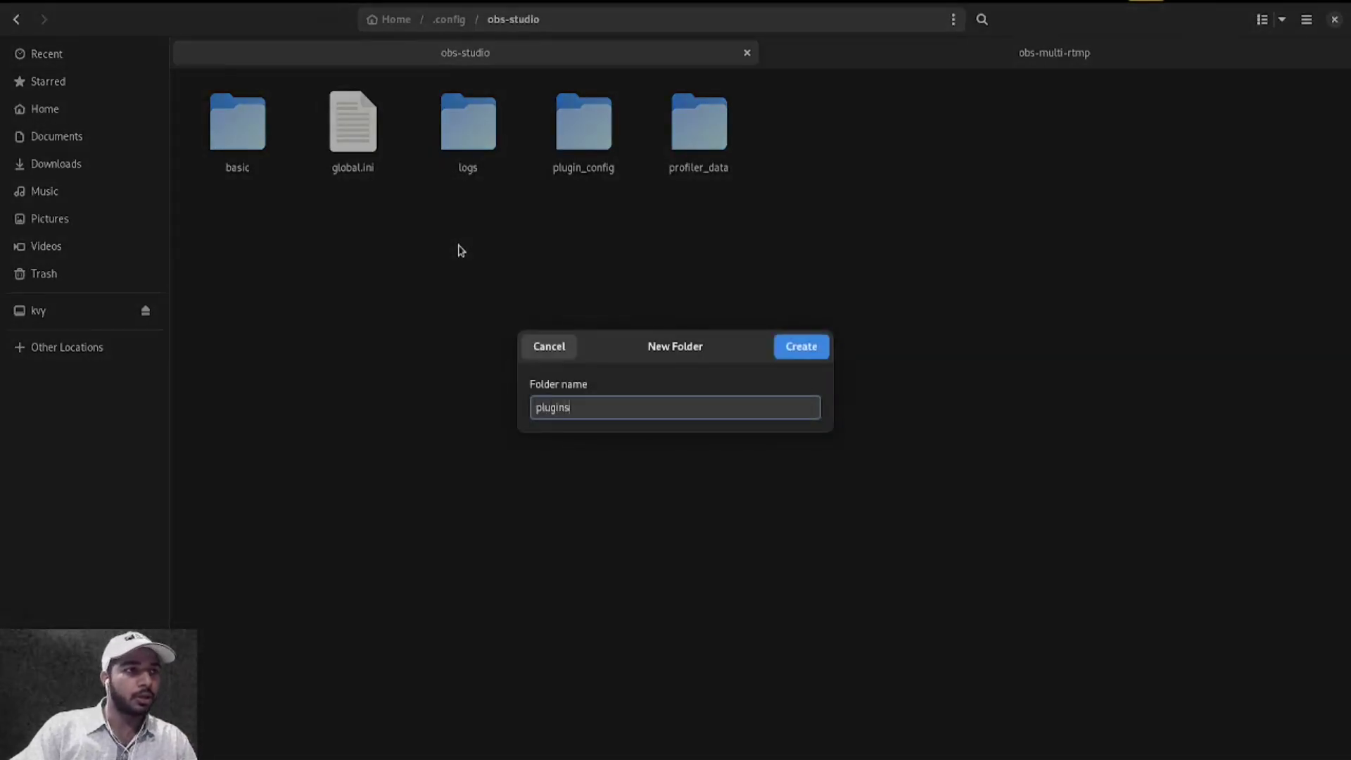
key(Return)
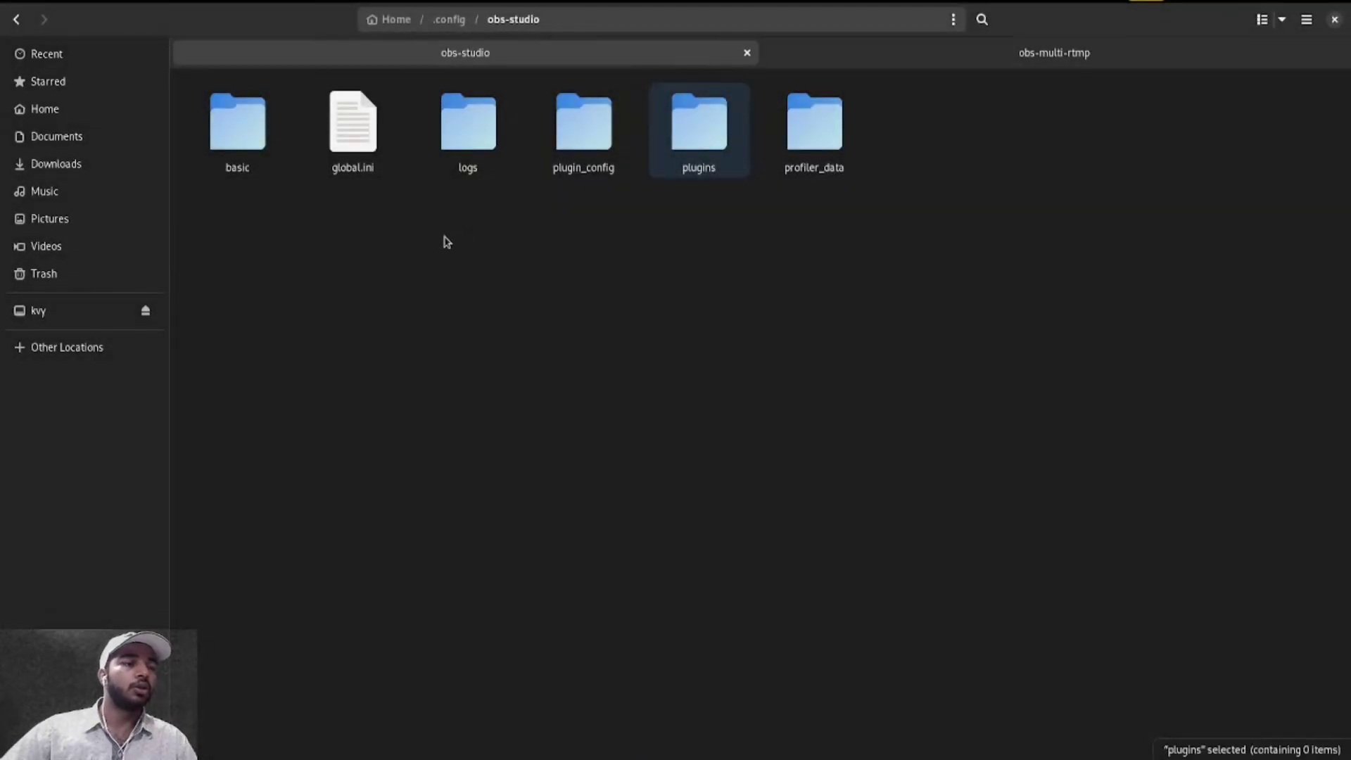
Step: Open the plugins folder, step back to obs-studio, and reopen plugins
double_click(718, 135)
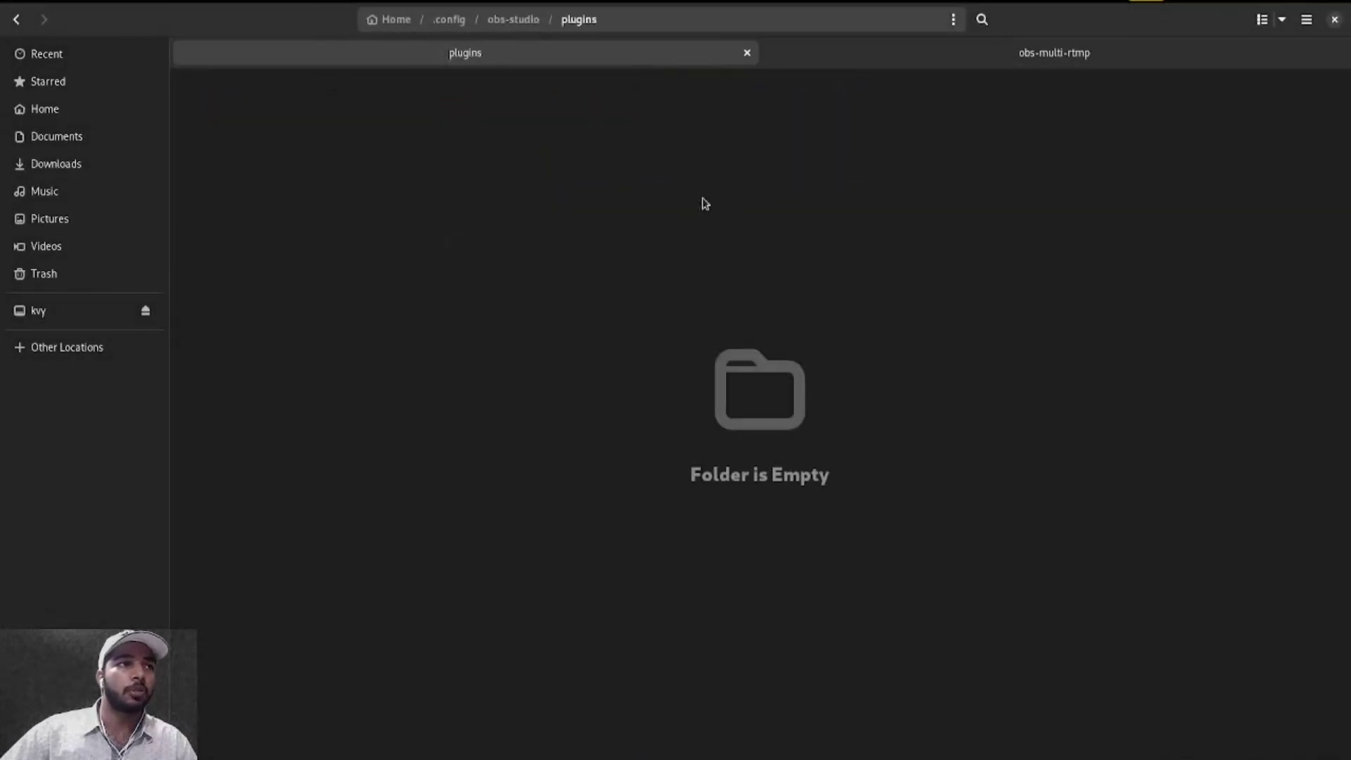
click(540, 19)
right_click(745, 332)
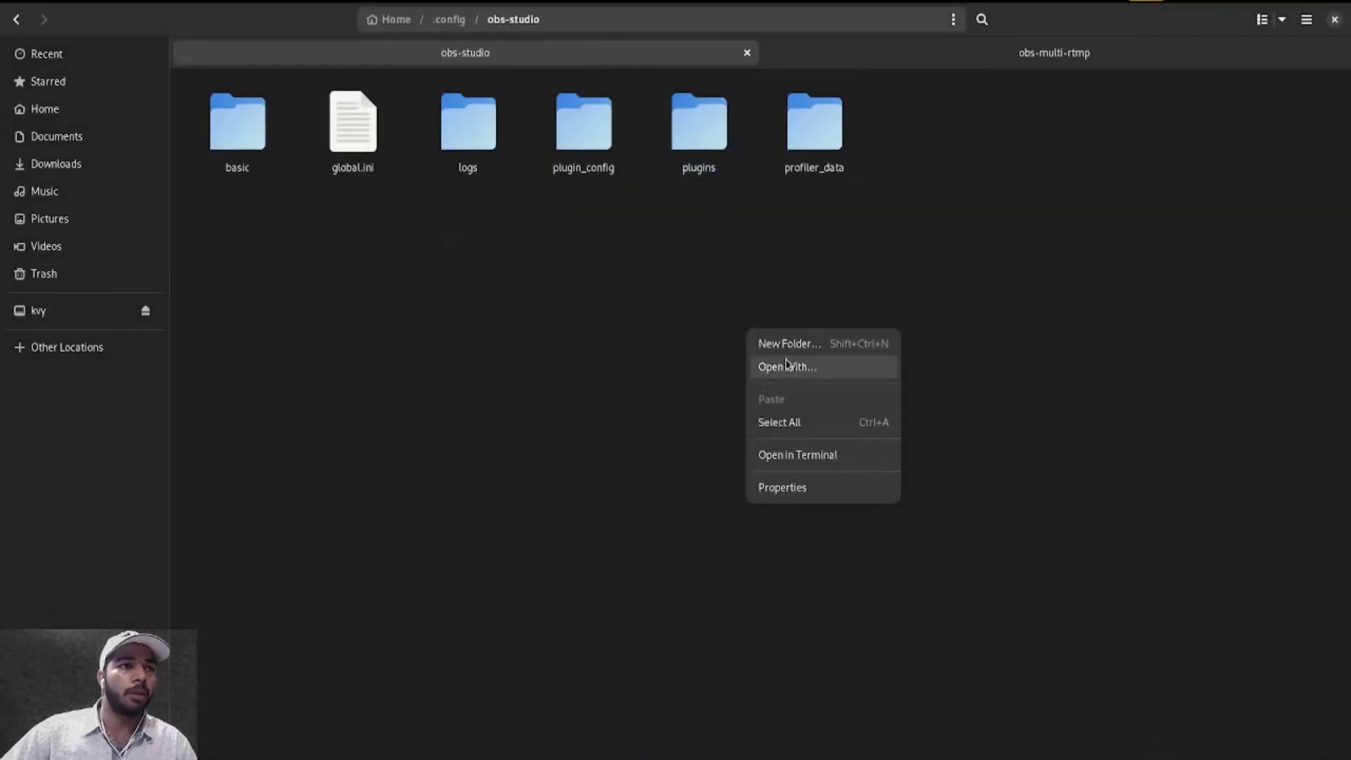
click(809, 306)
click(696, 143)
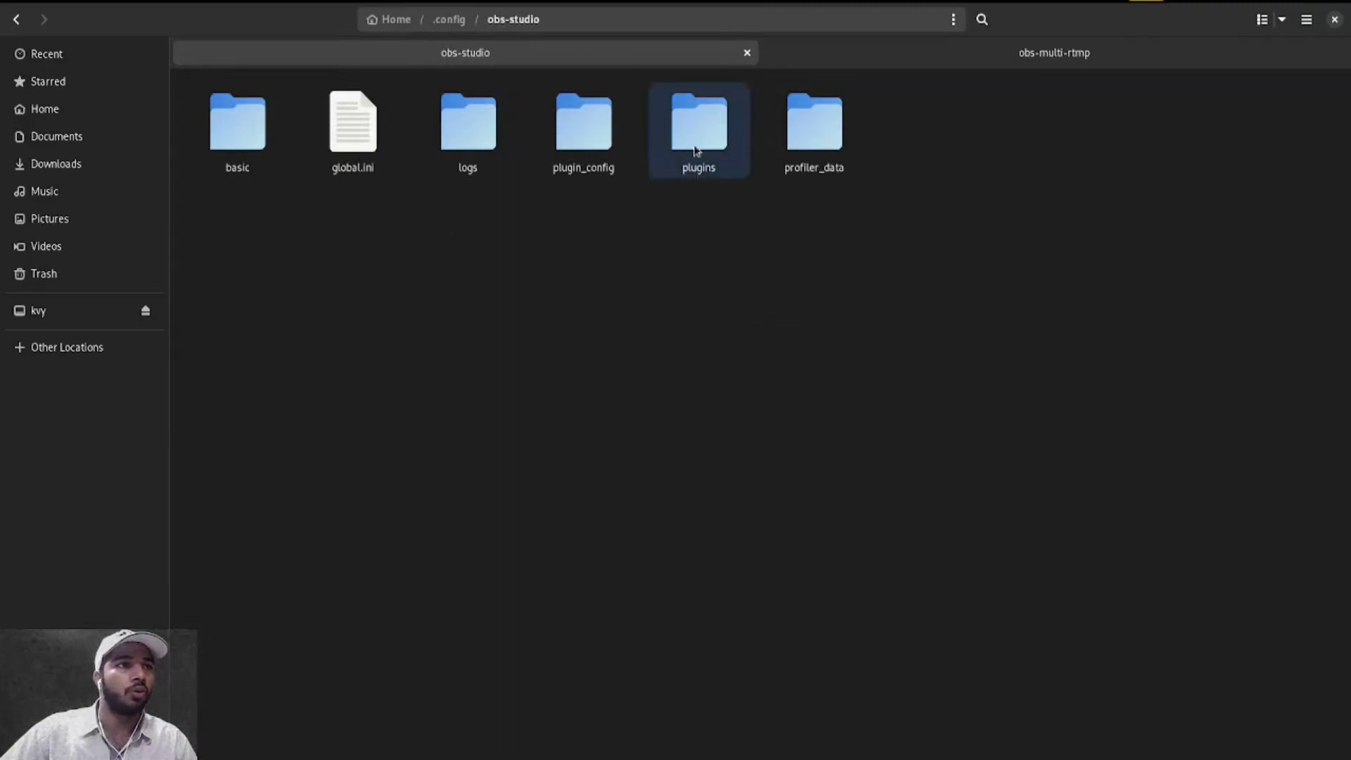
double_click(701, 156)
mouse_move(1055, 53)
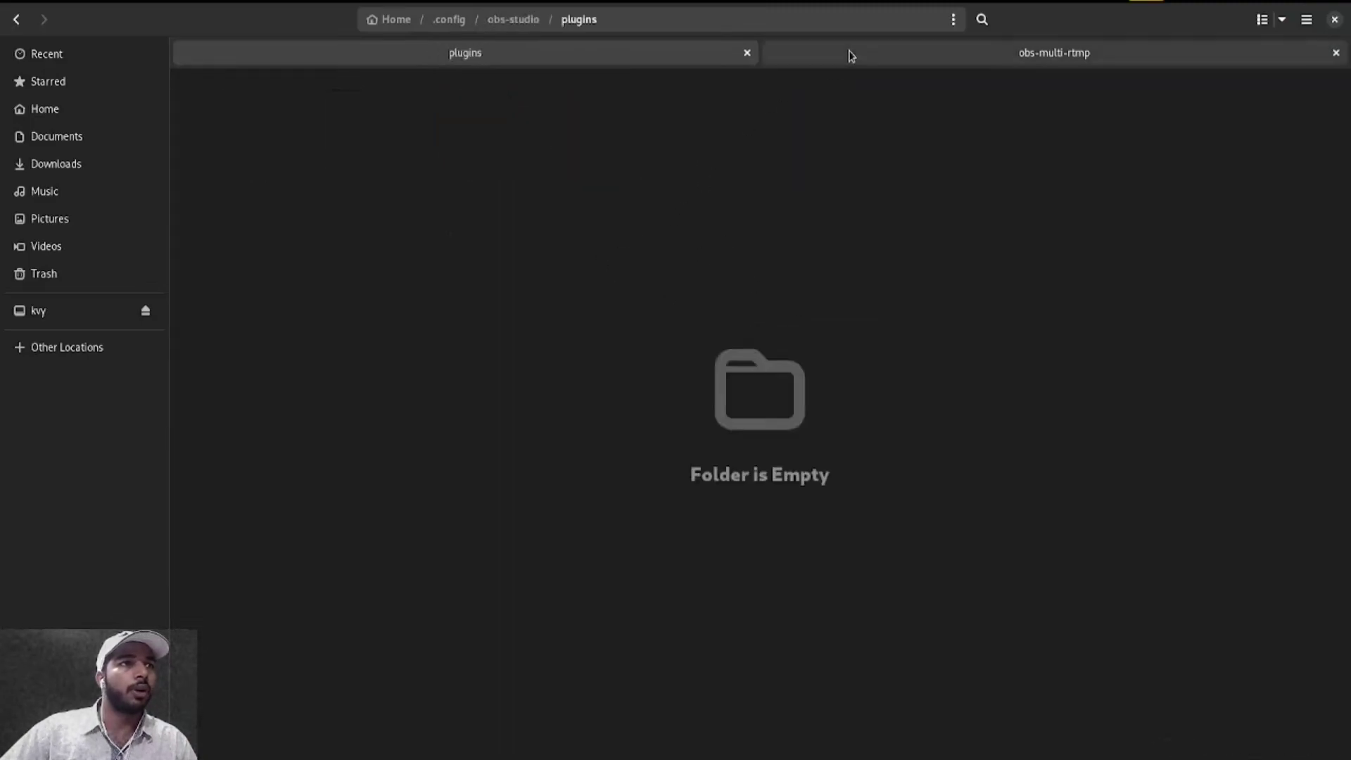
Step: Copy the obs-multi-rtmp folder from Downloads
click(852, 56)
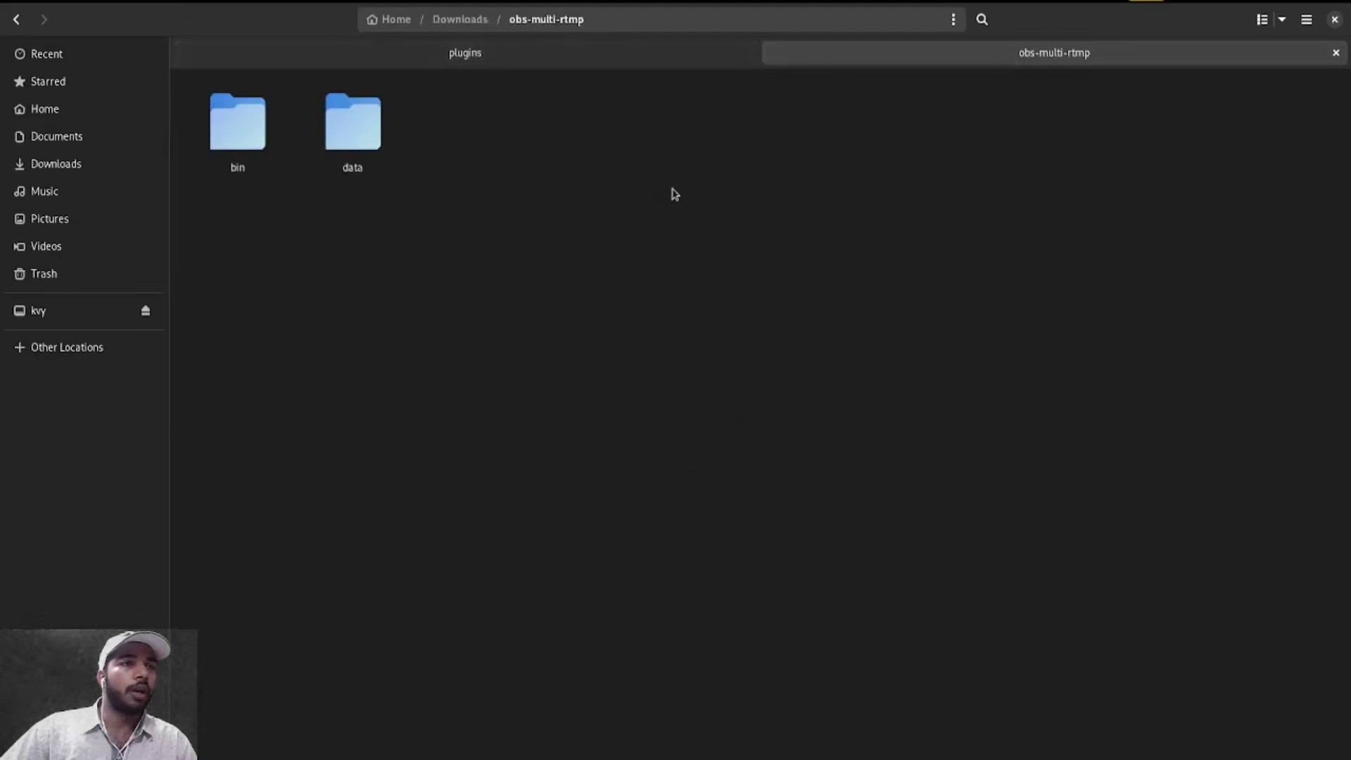
click(460, 20)
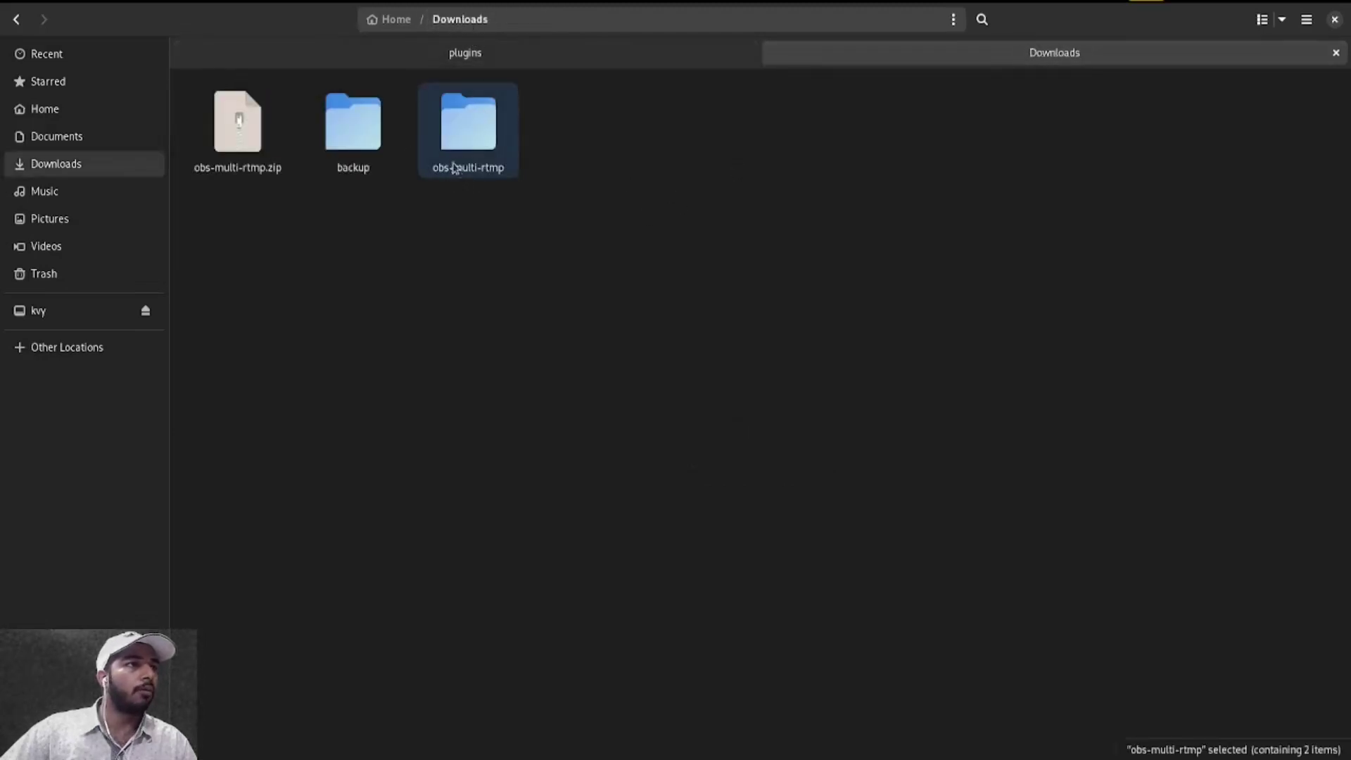
right_click(449, 150)
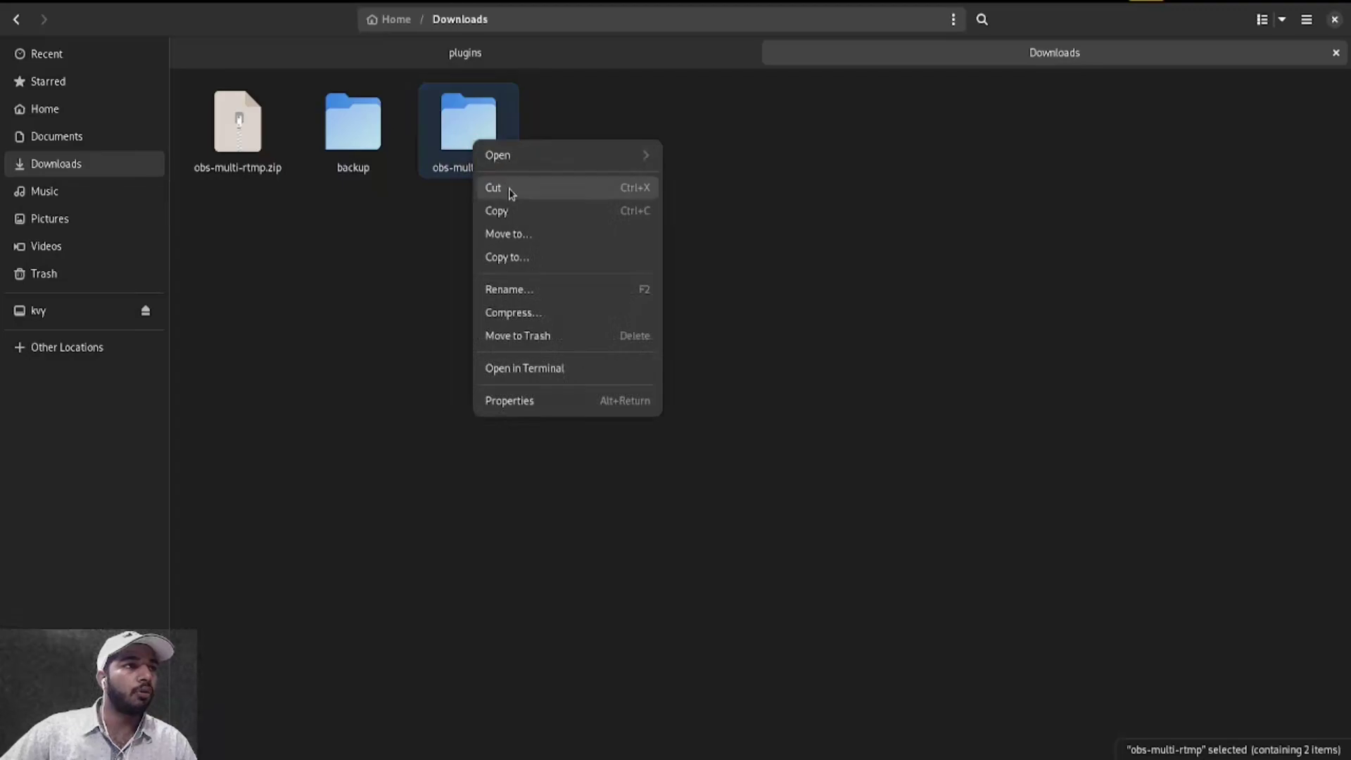
click(523, 207)
Step: Paste obs-multi-rtmp into the plugins folder and open the pasted folder
click(544, 62)
right_click(666, 247)
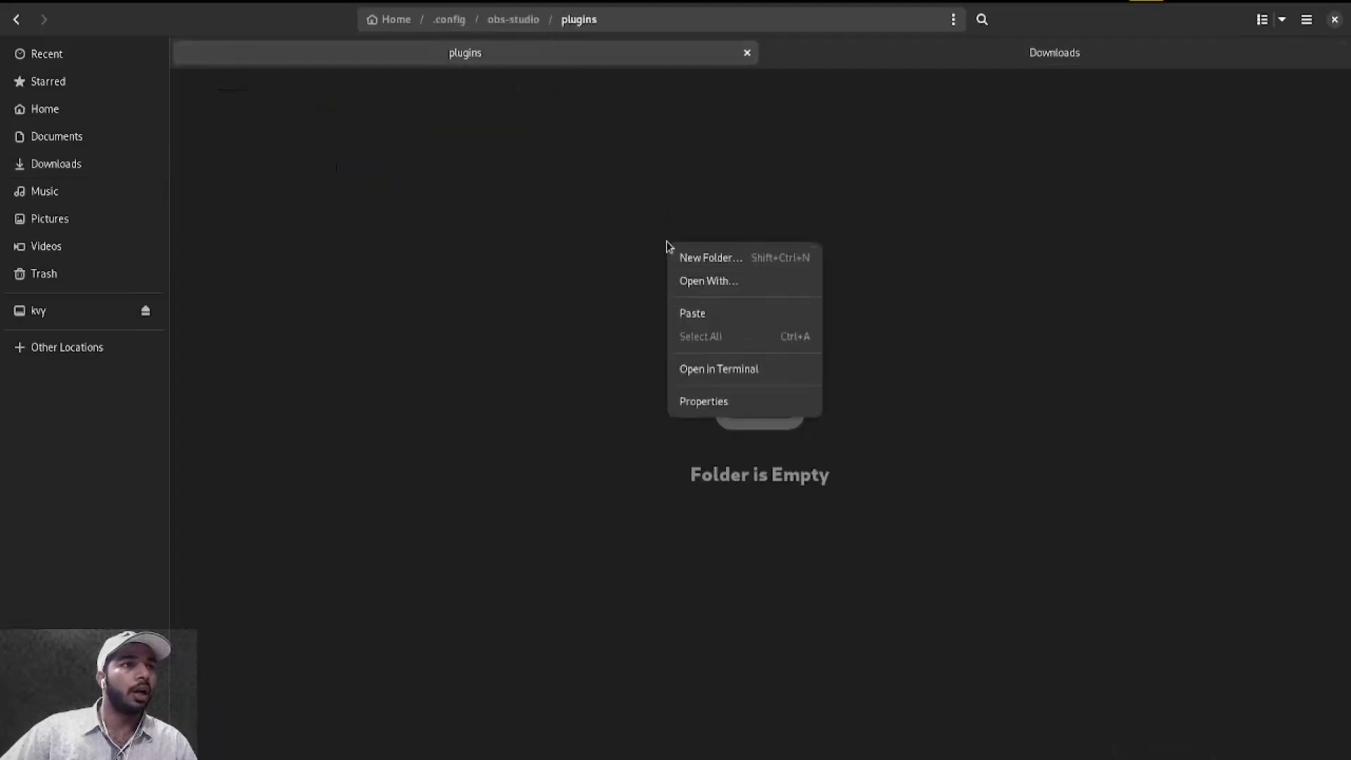
click(730, 314)
key(Return)
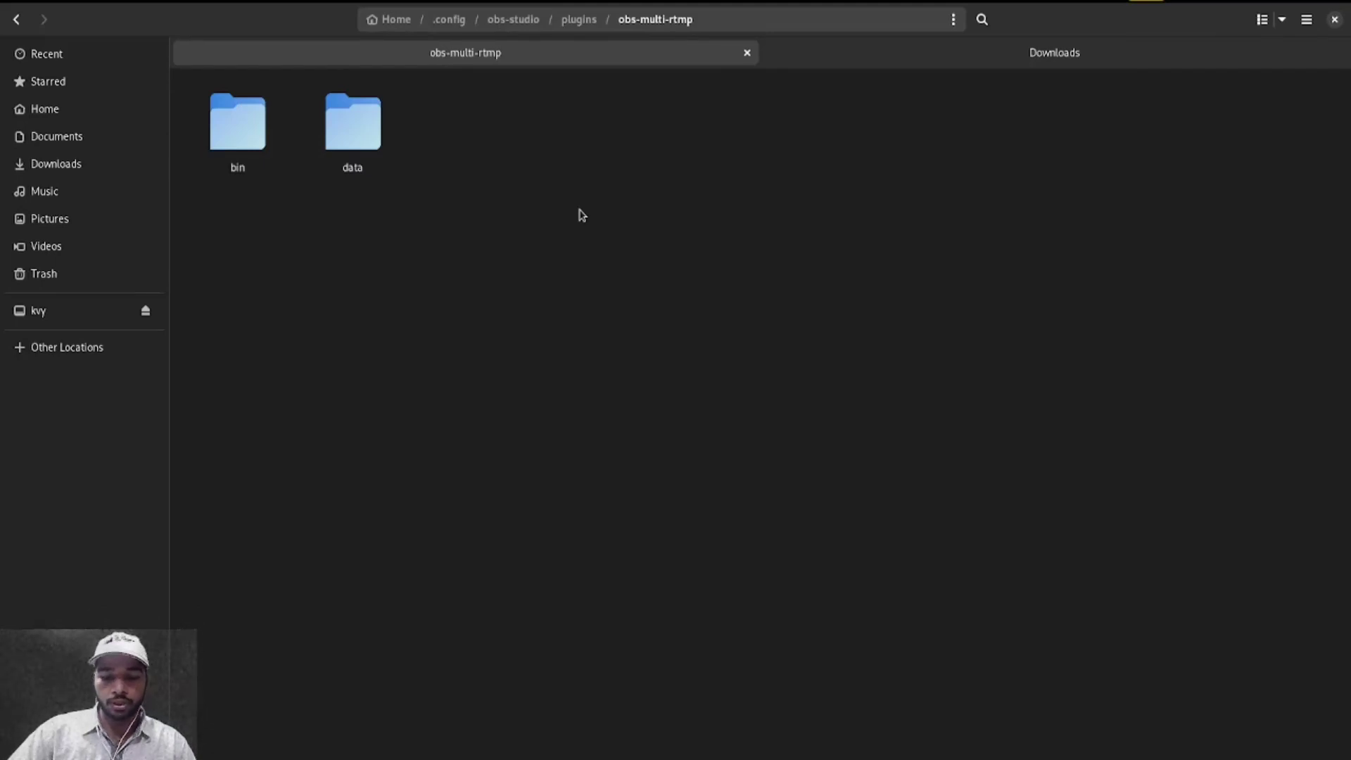
key(super)
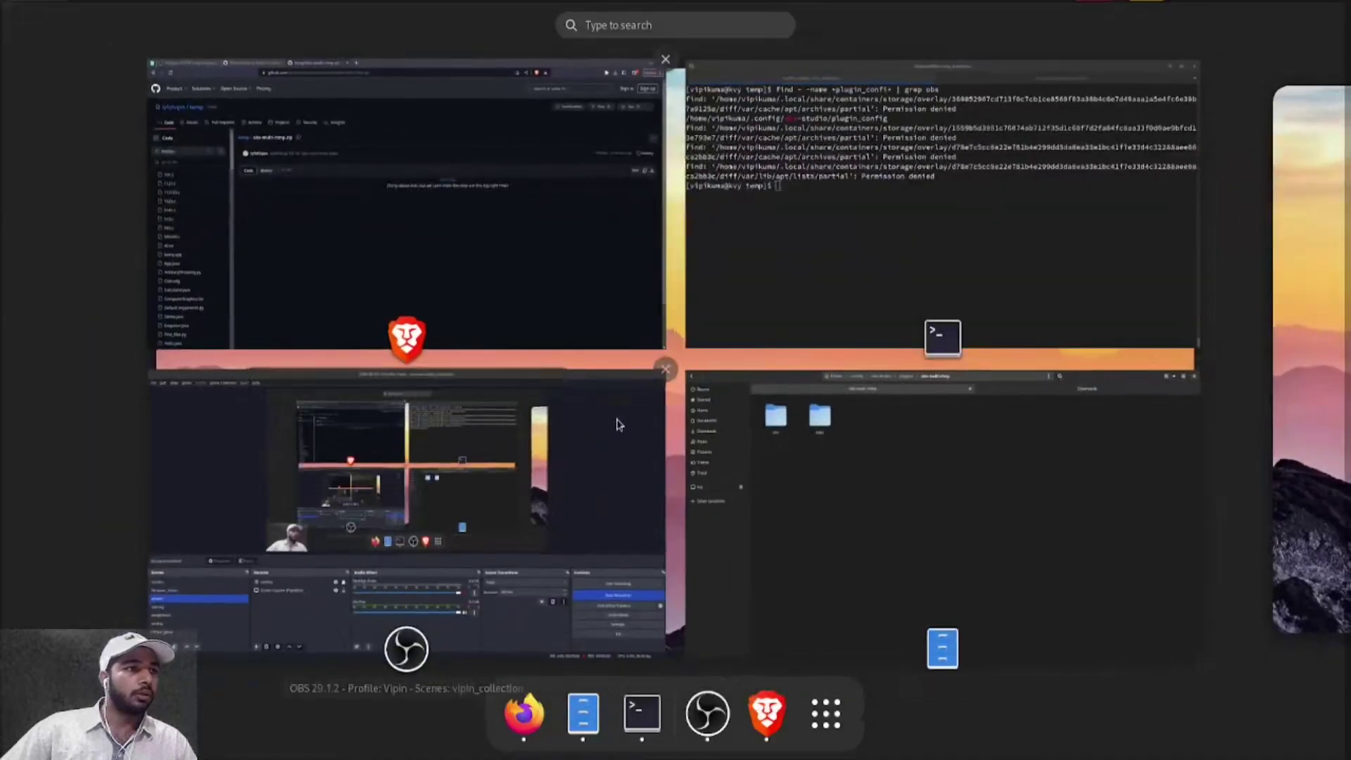
Step: Switch to OBS Studio and drag the new Multiple output dock to the right
click(603, 455)
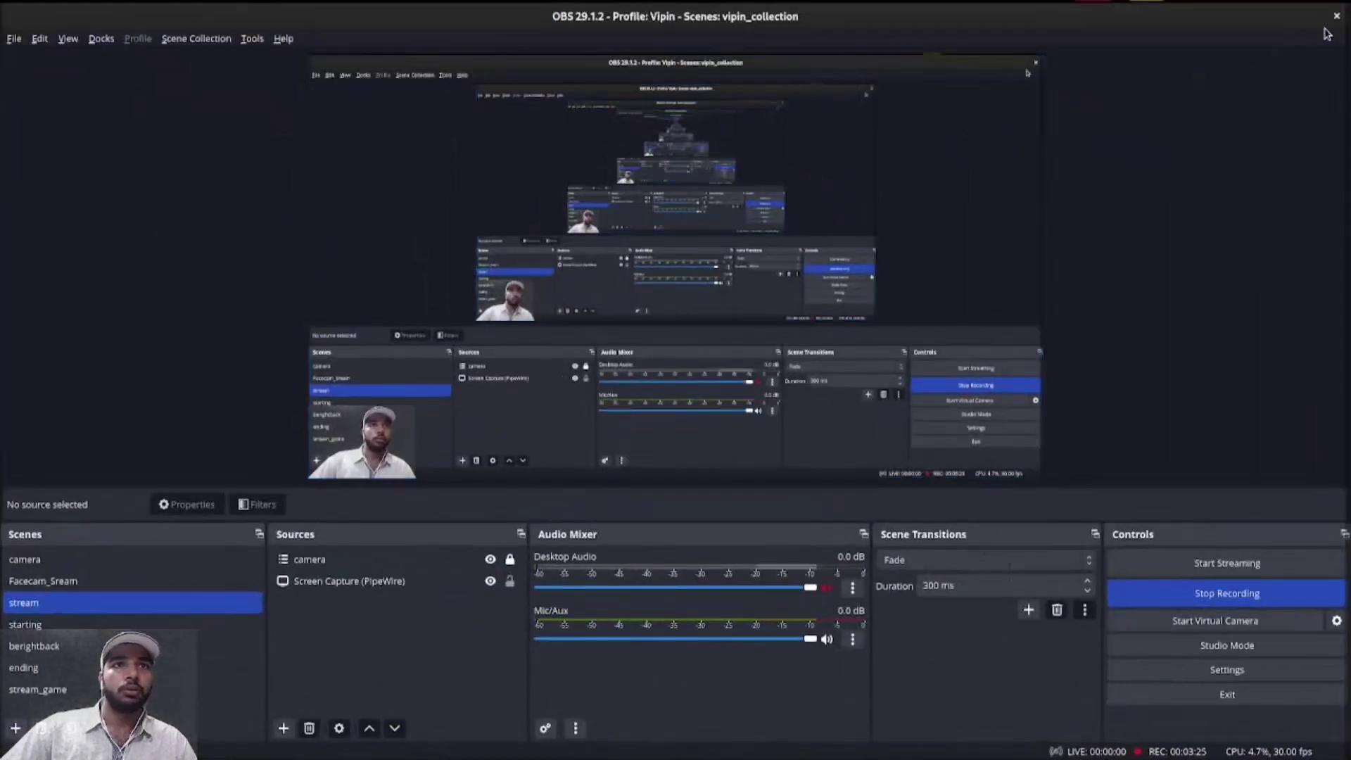
key(super)
text(obs)
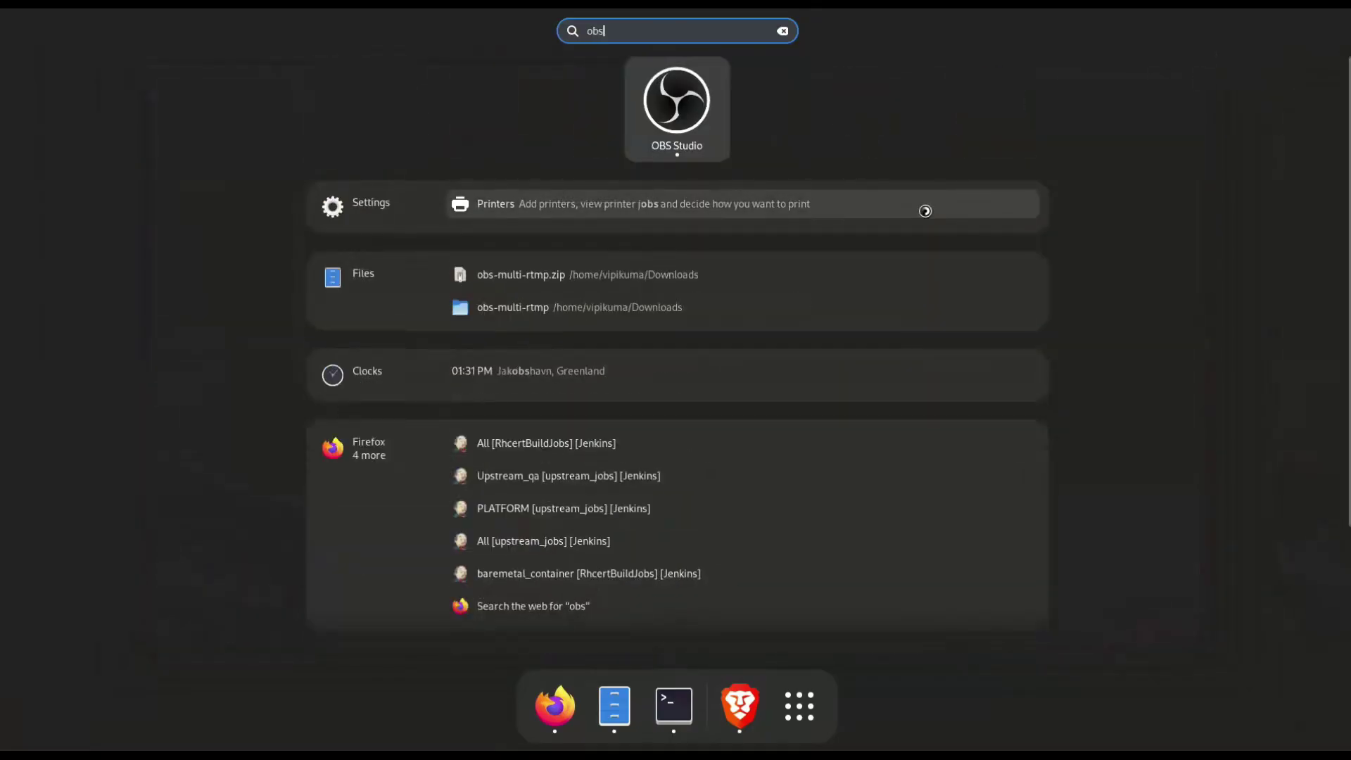
key(Escape)
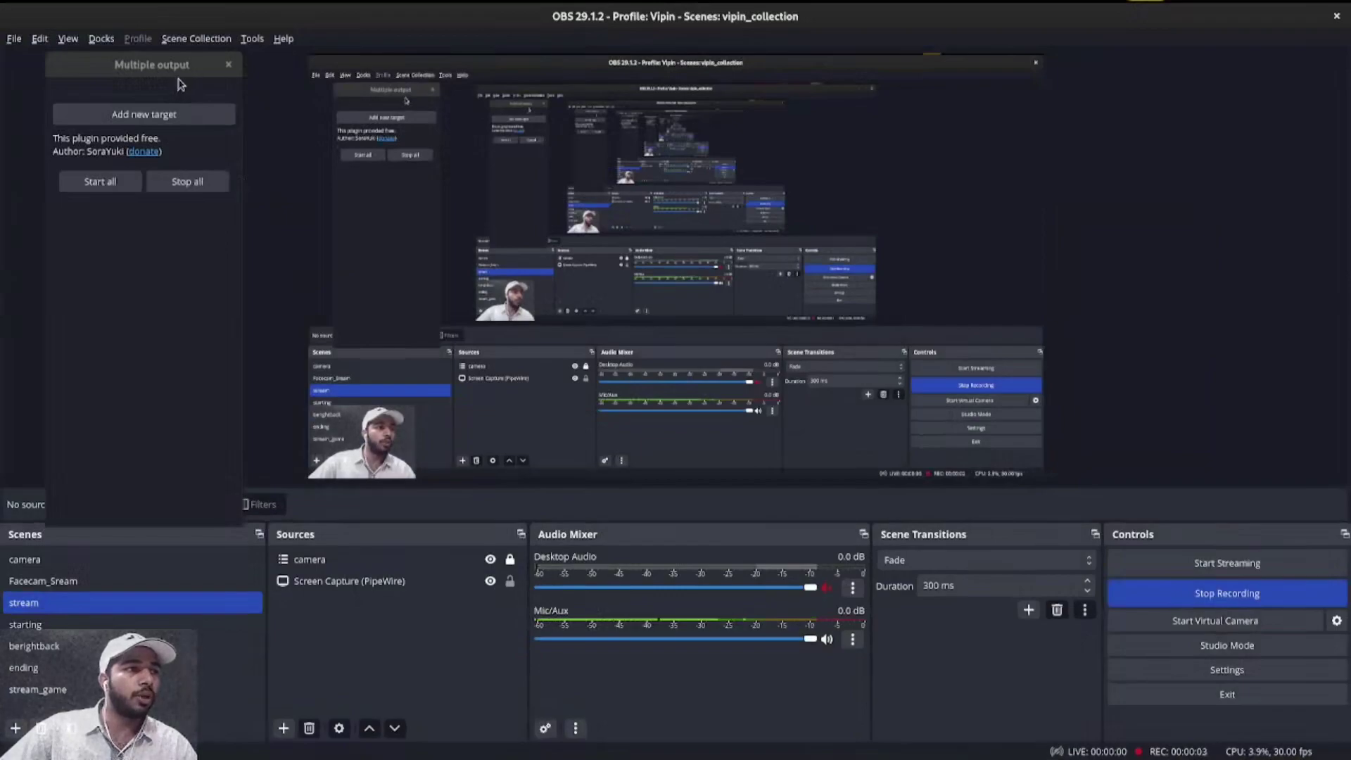
click(162, 66)
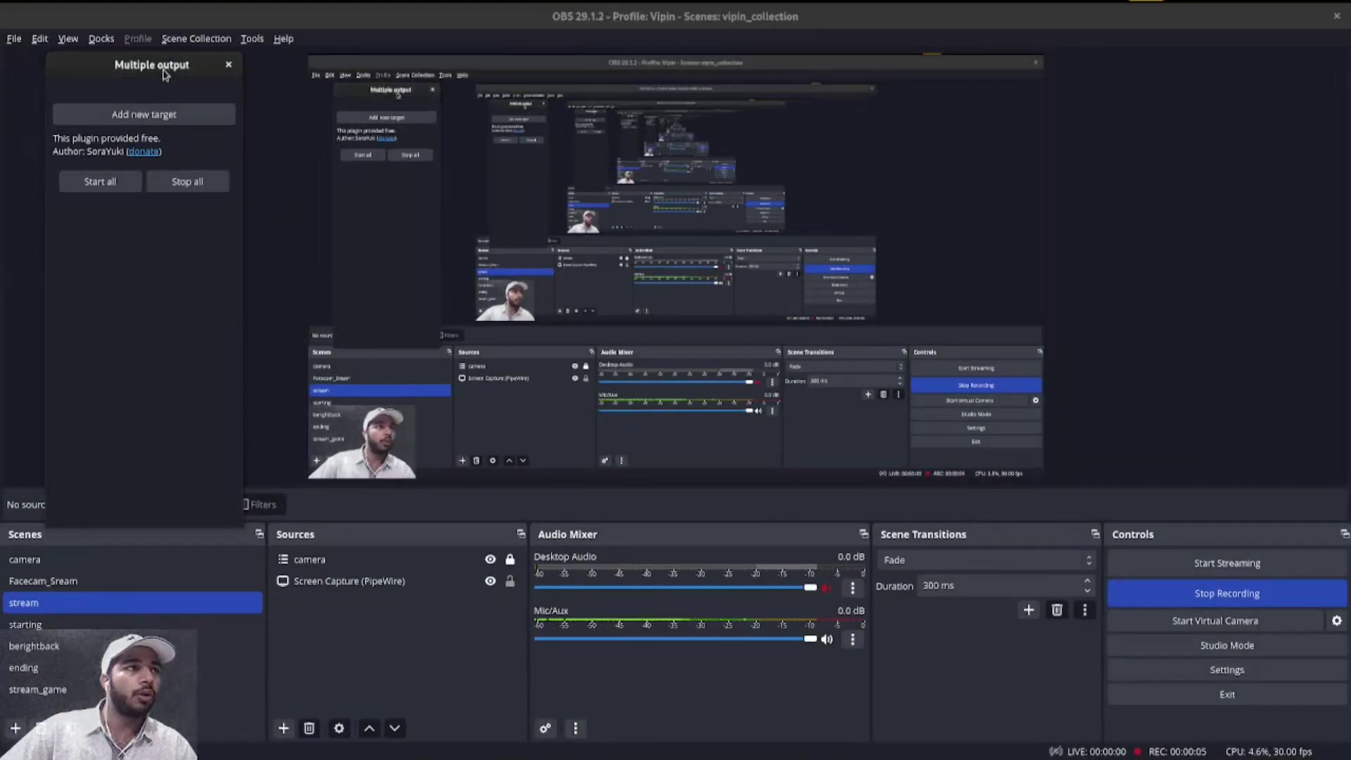
mouse_move(164, 73)
mouse_down()
mouse_move(299, 94)
mouse_move(274, 45)
mouse_move(274, 83)
mouse_move(280, 58)
mouse_move(212, 50)
mouse_move(1004, 124)
mouse_move(1306, 17)
mouse_move(1272, 54)
mouse_move(1186, 53)
mouse_up()
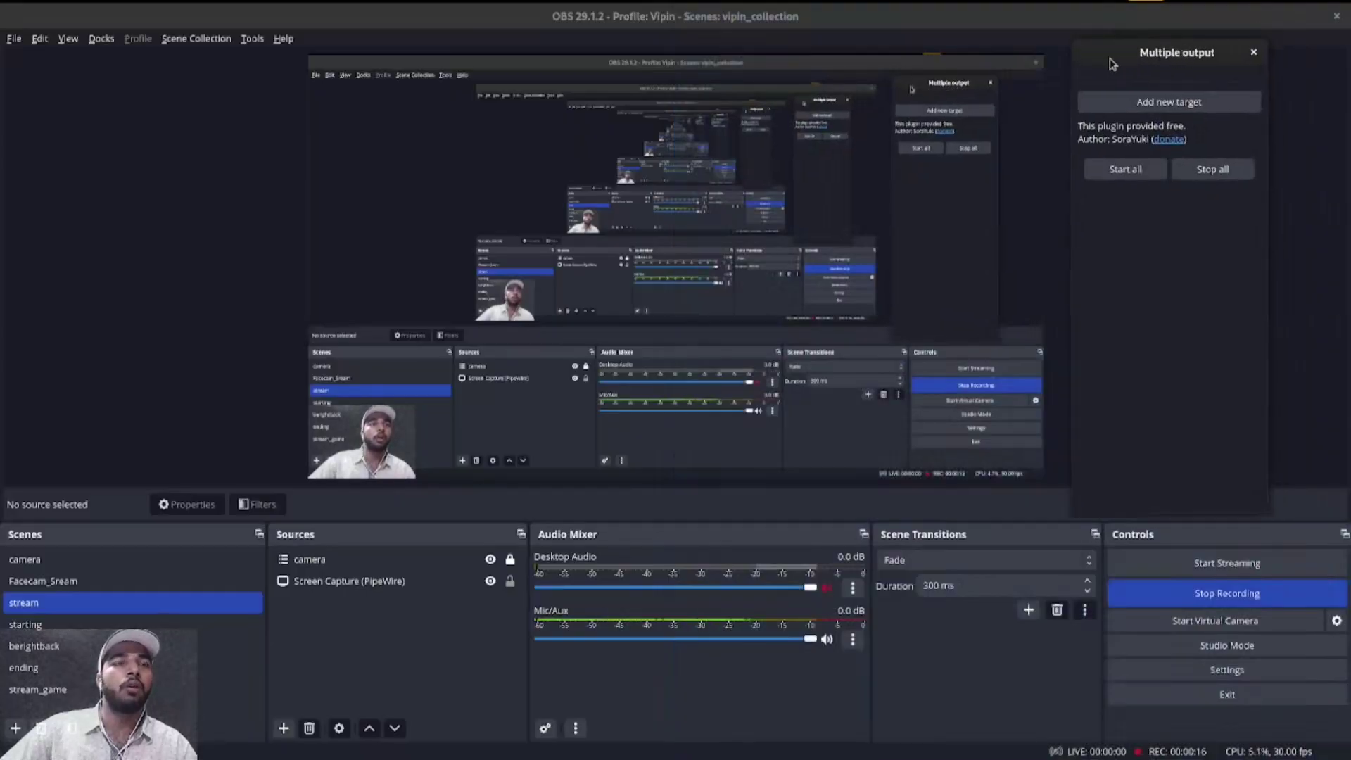
Step: Close the Multiple output dock, reopen it from Docks, and drag it to the top right
click(1254, 54)
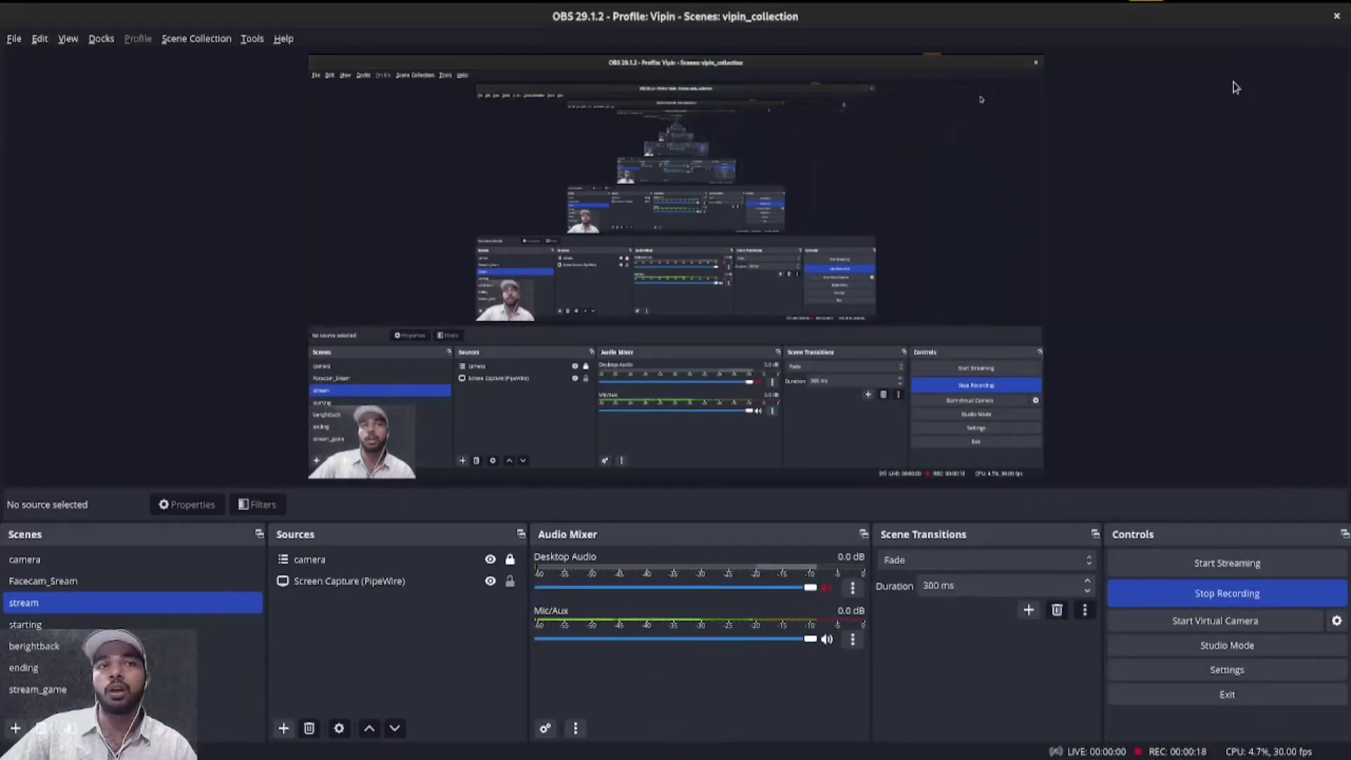
click(102, 40)
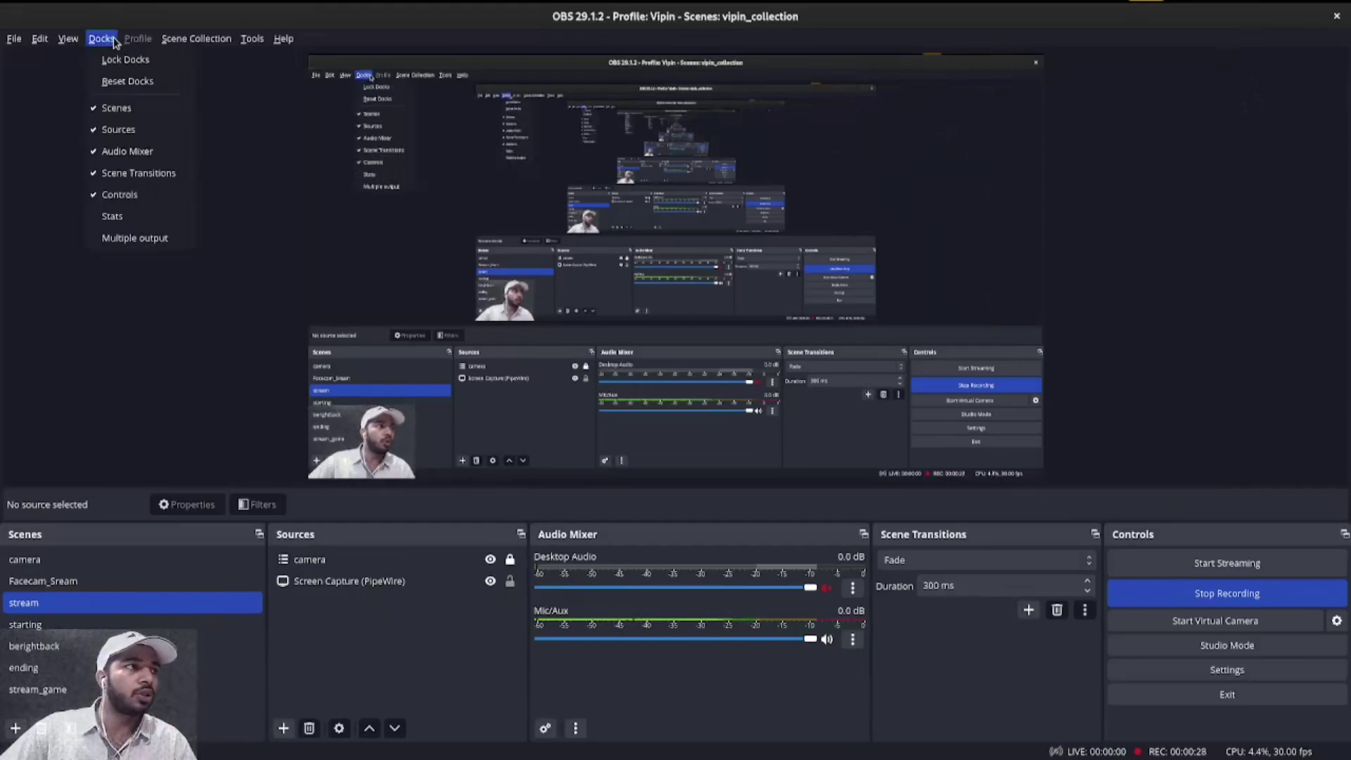
click(152, 242)
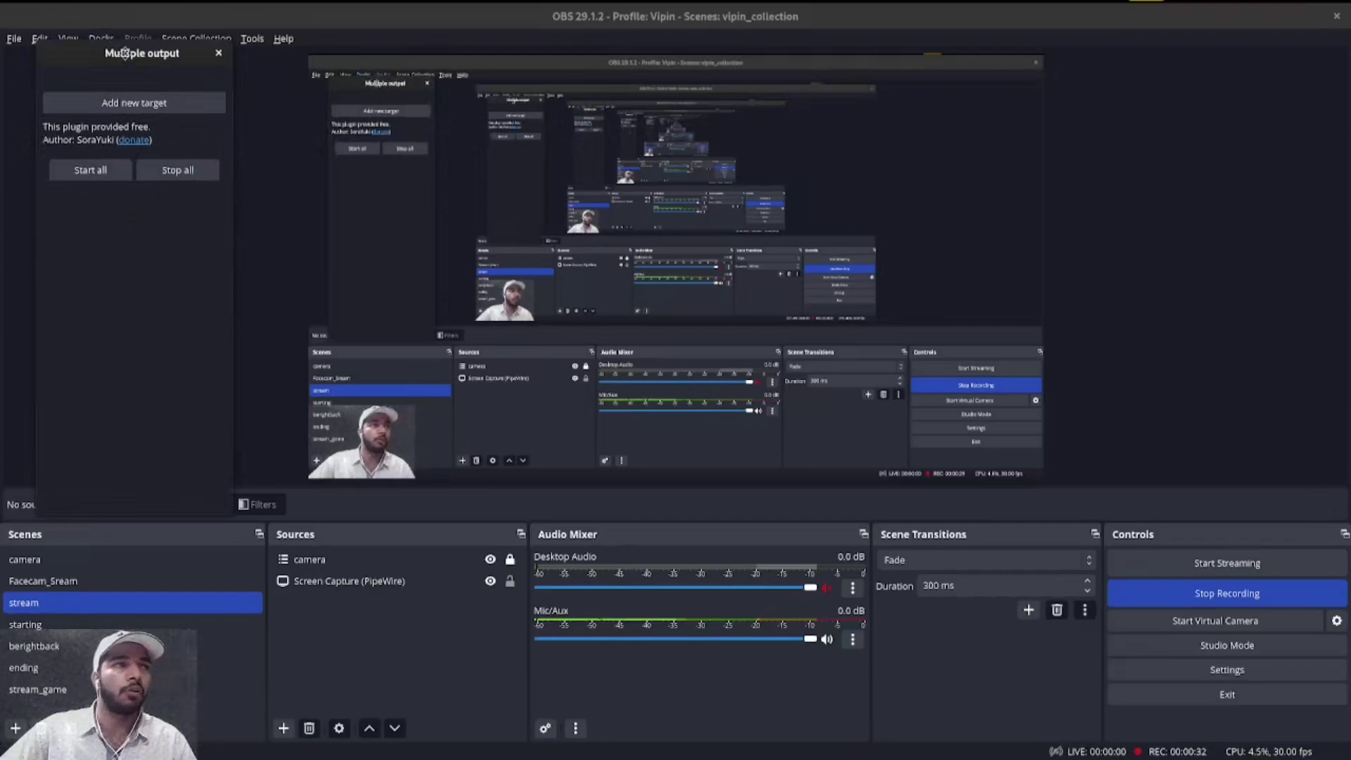
drag(124, 53, 1168, 31)
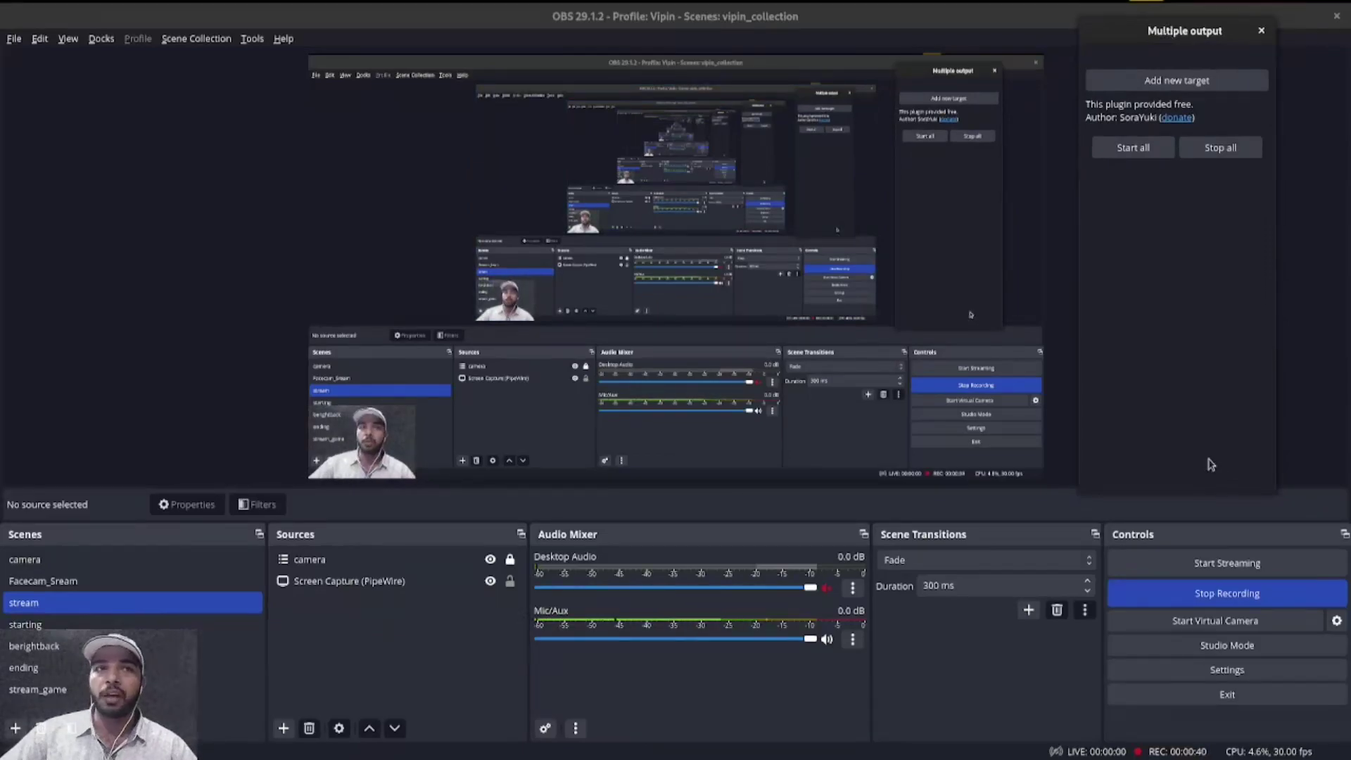
Step: Add a new target, rename it from New Target to YT_Tech, and save it
click(1214, 85)
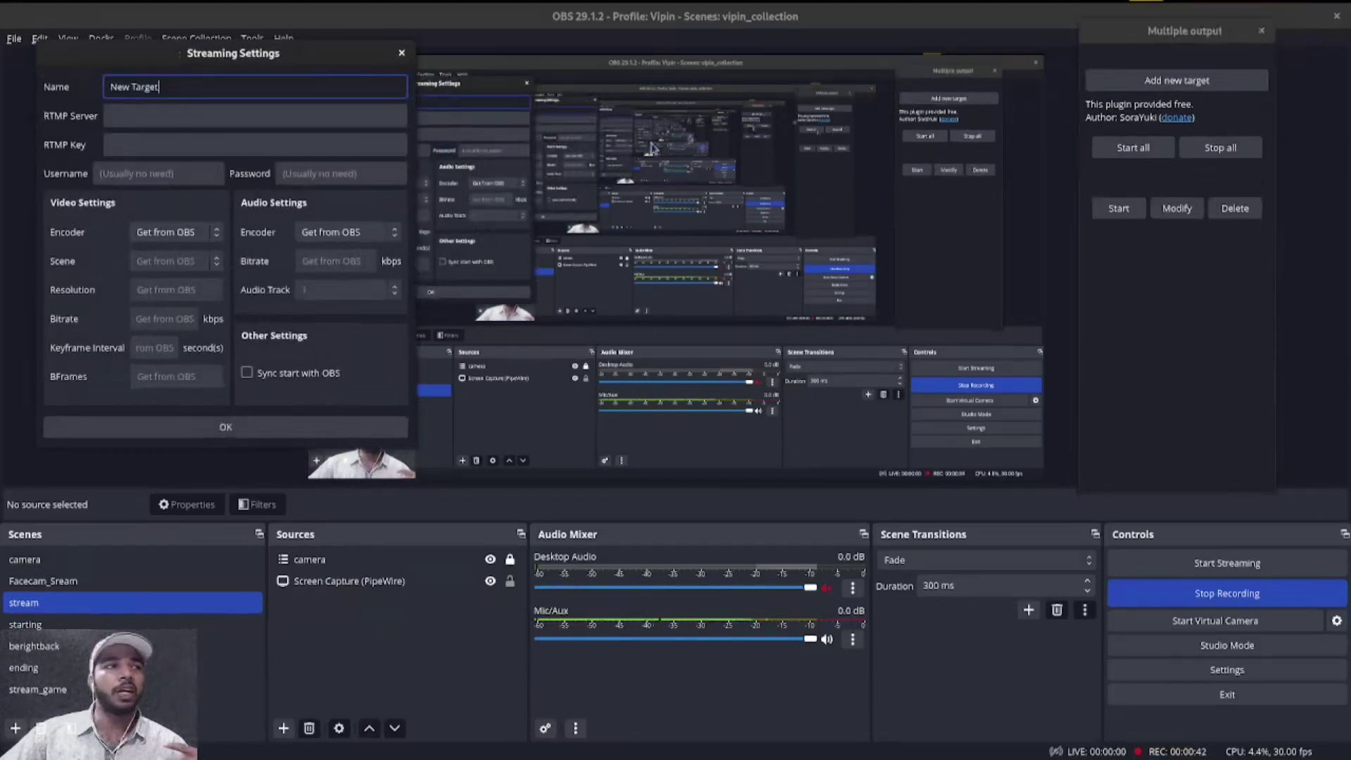
click(236, 117)
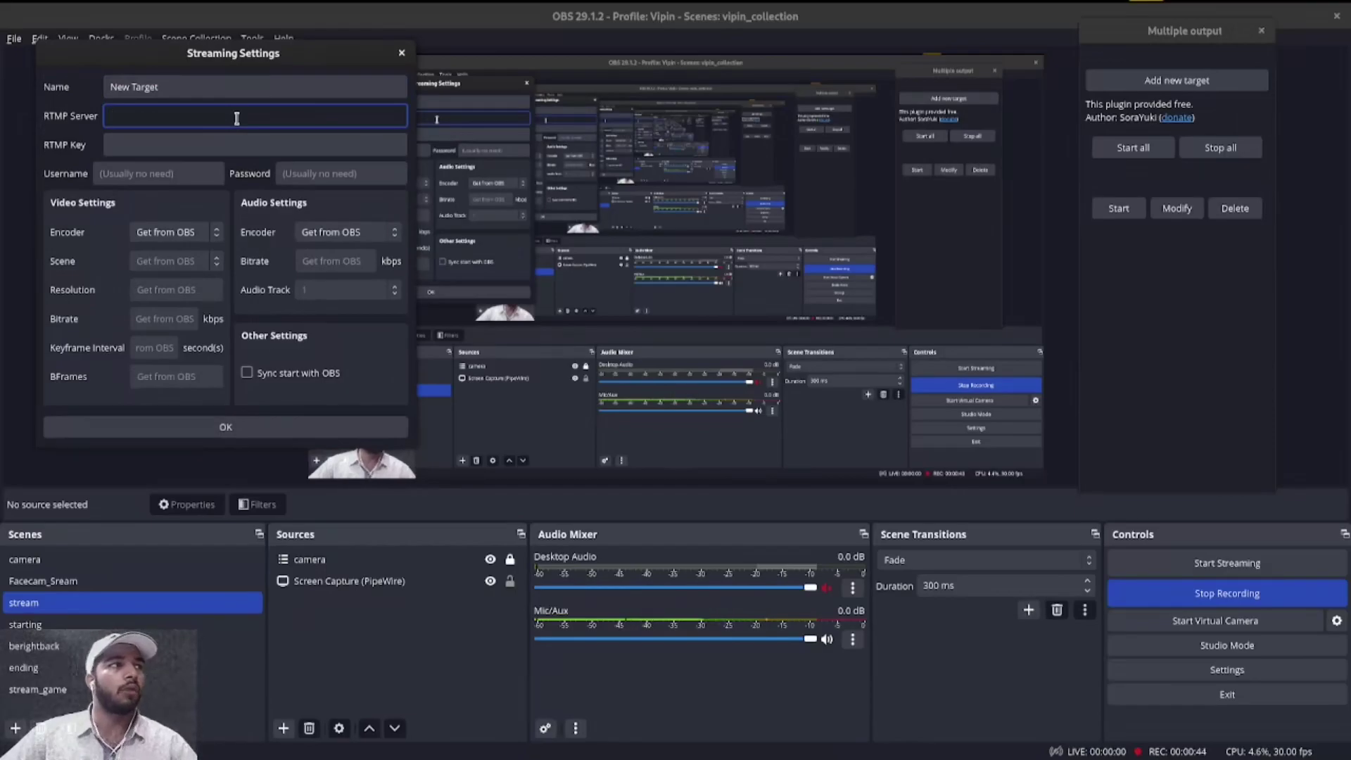
triple_click(238, 88)
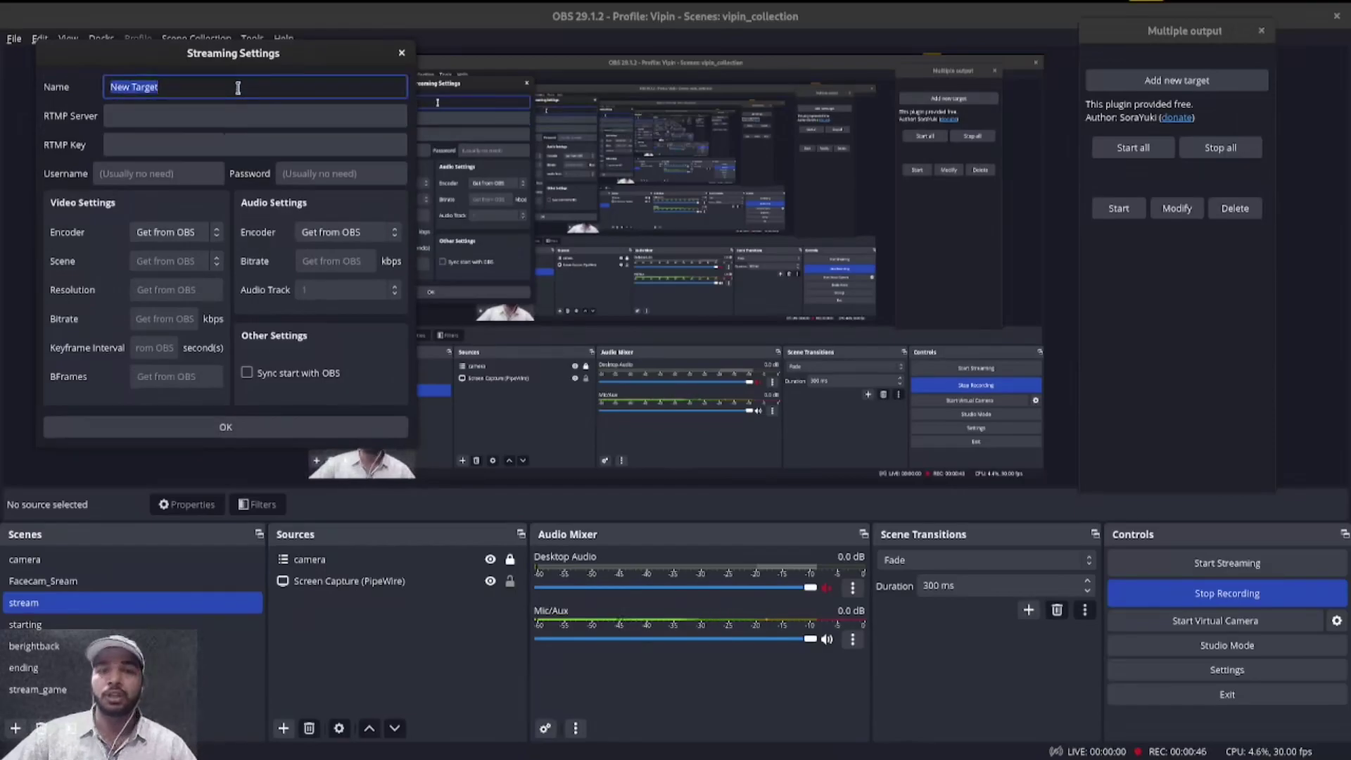
text(YT_Tech)
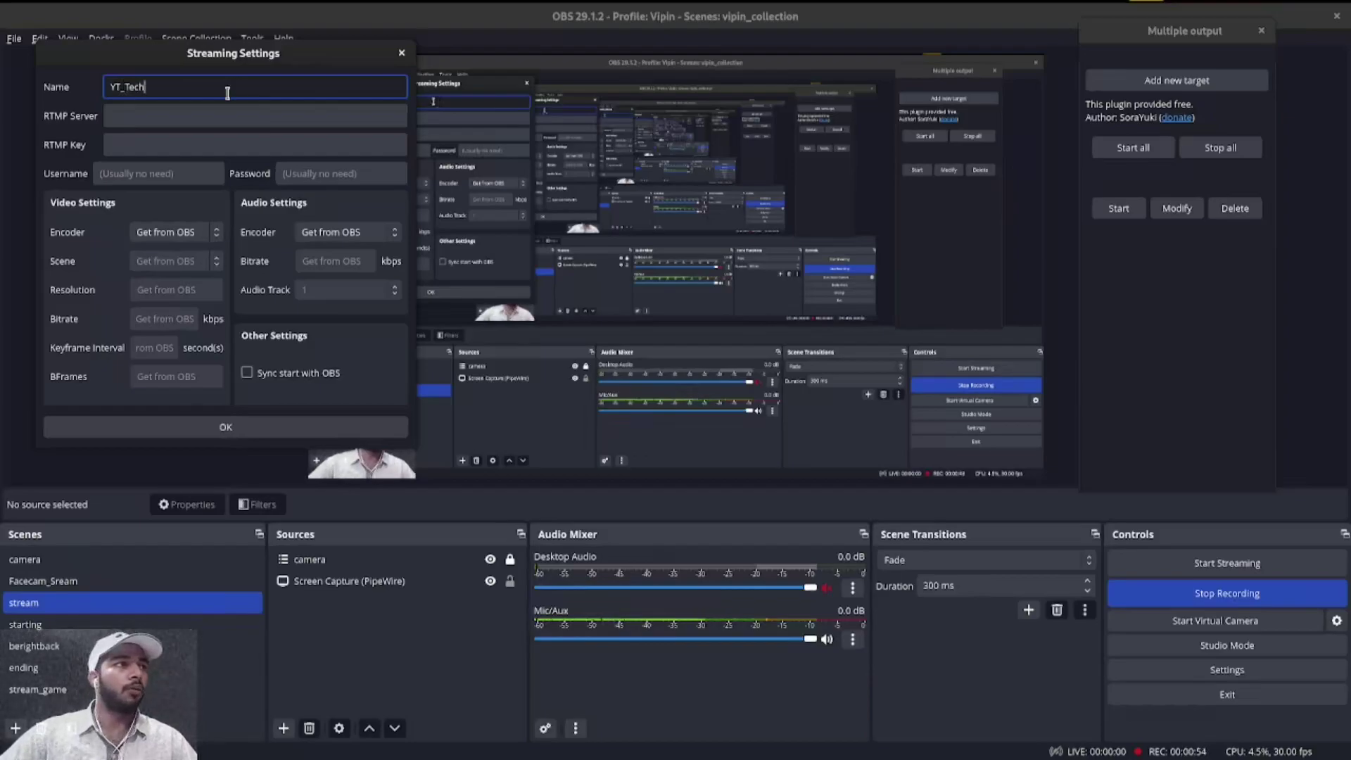
click(225, 428)
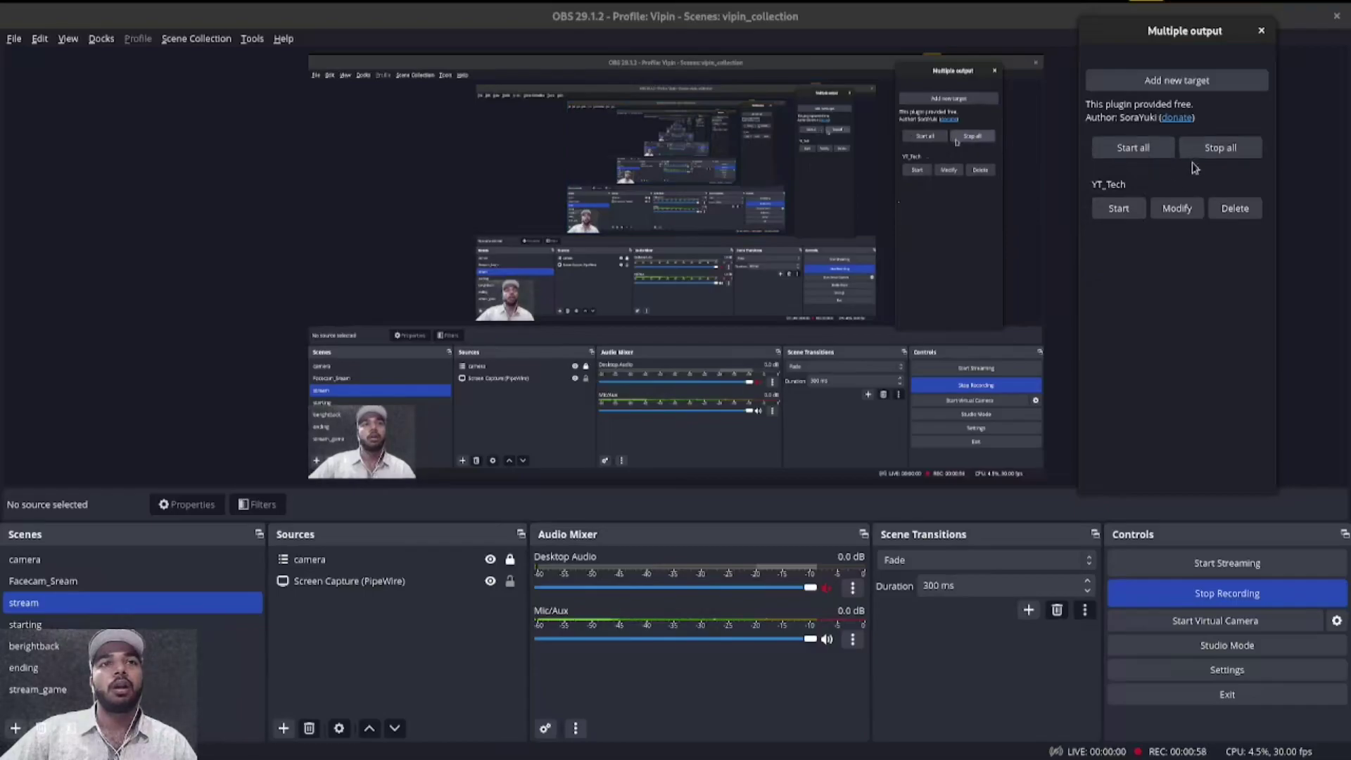
Step: Add a Twithc_Tech streaming target beneath YT_Tech in the Multiple output dock
click(1175, 82)
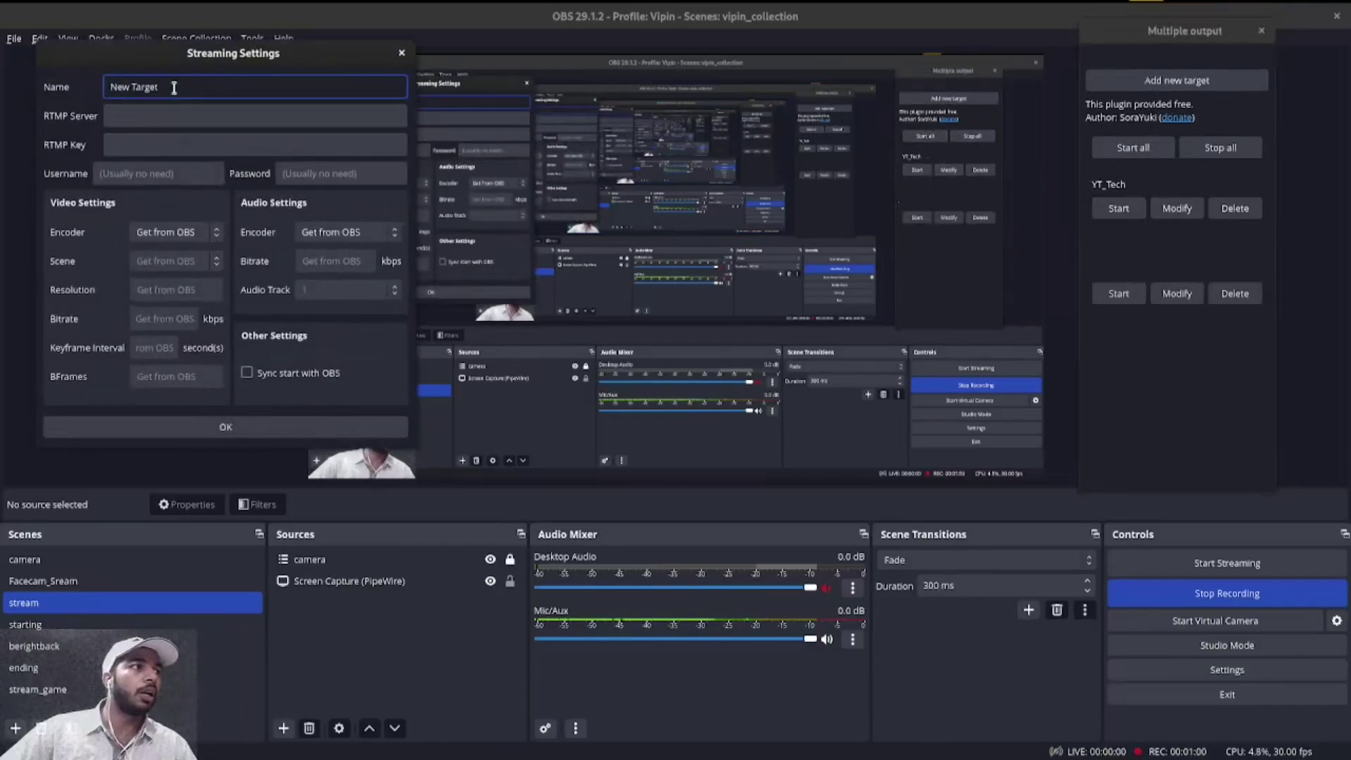
text(Twithc_Tech)
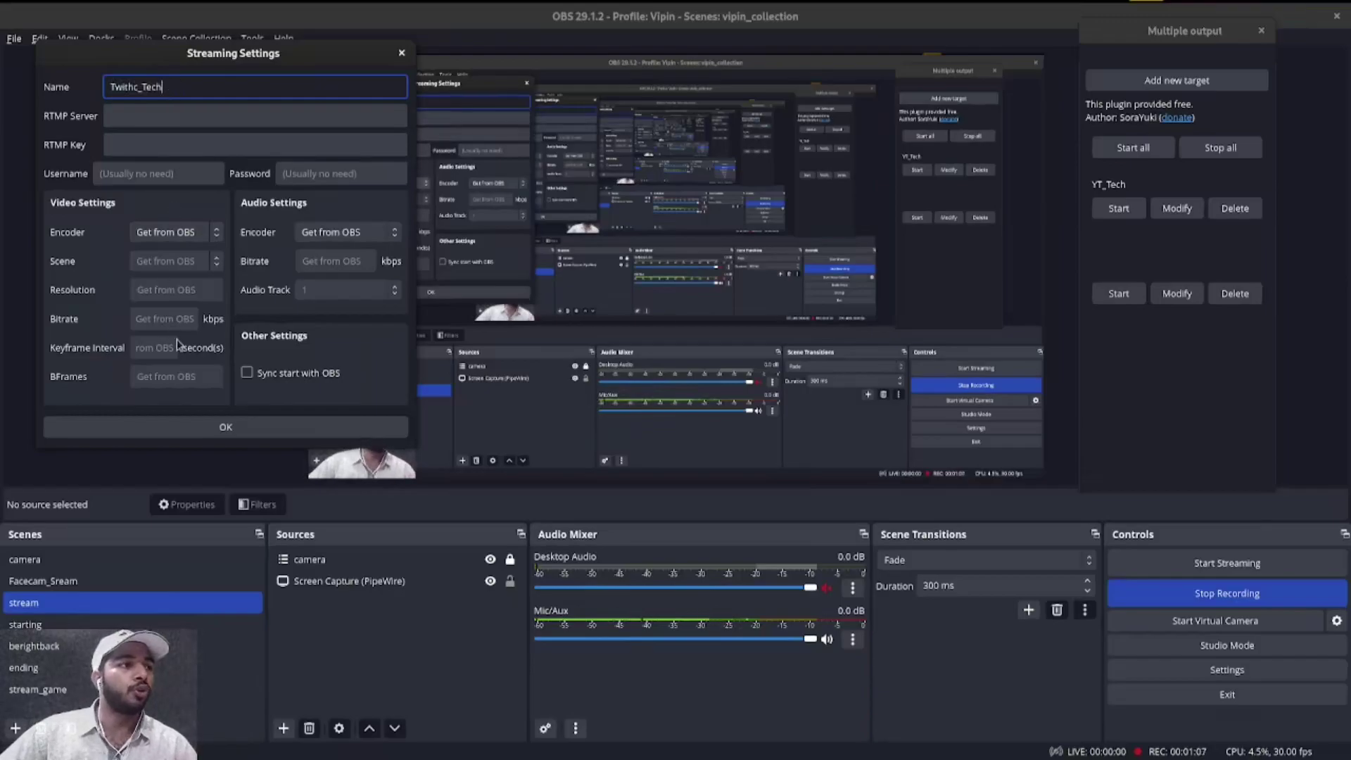
click(225, 426)
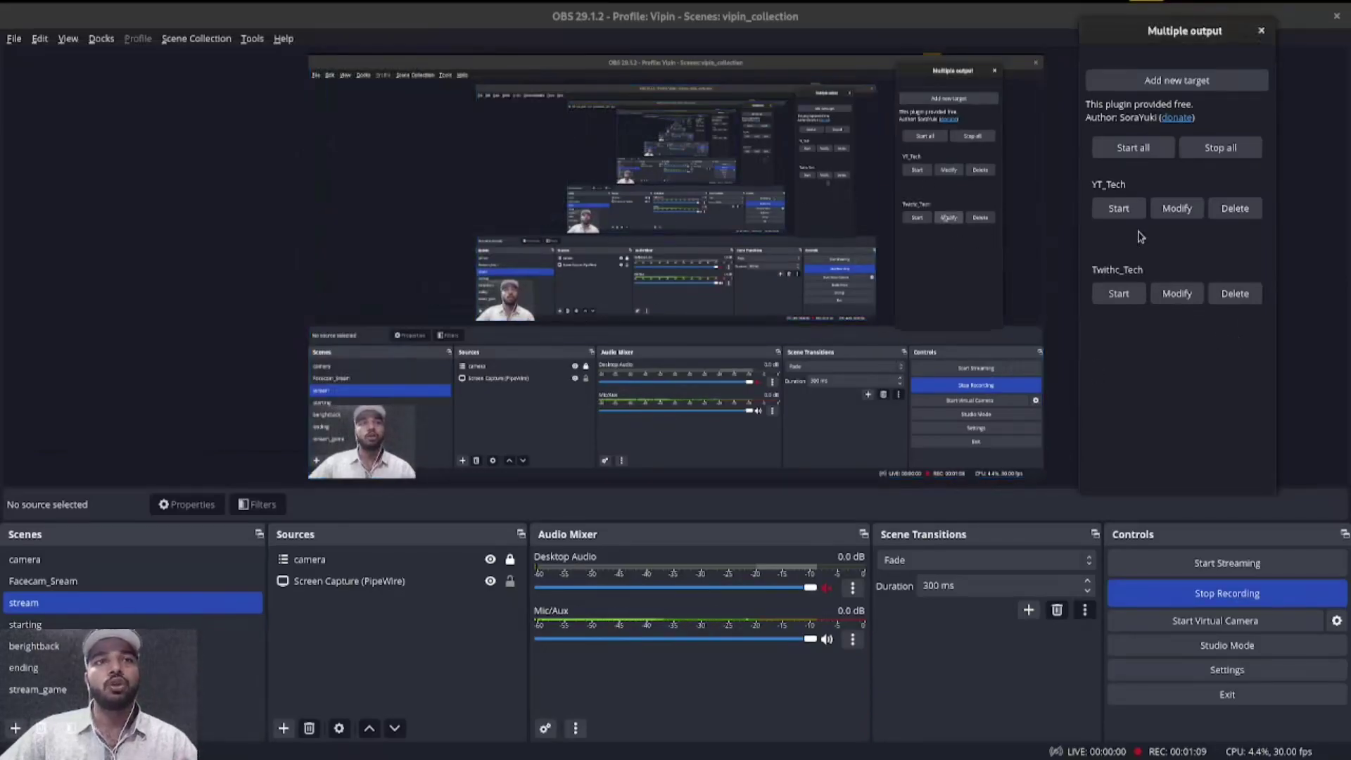